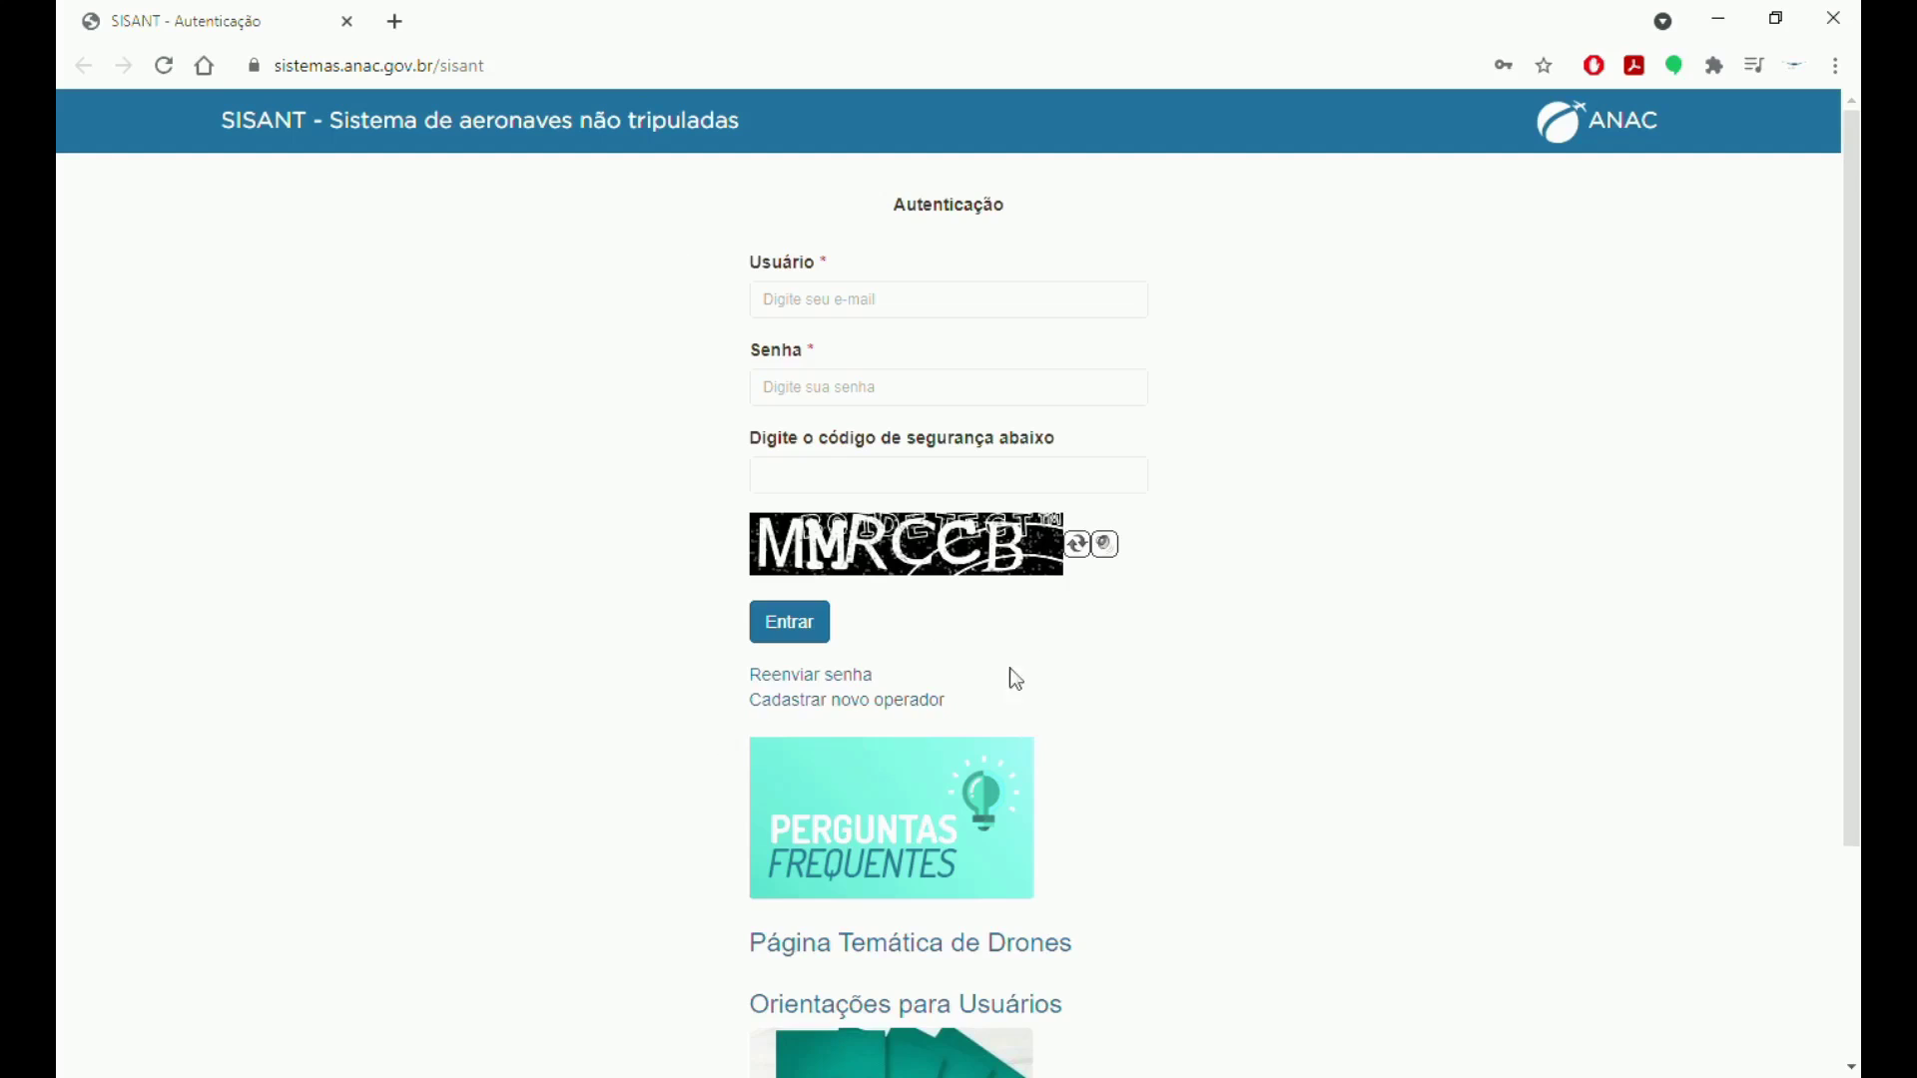
left_click(909, 305)
left_click(936, 349)
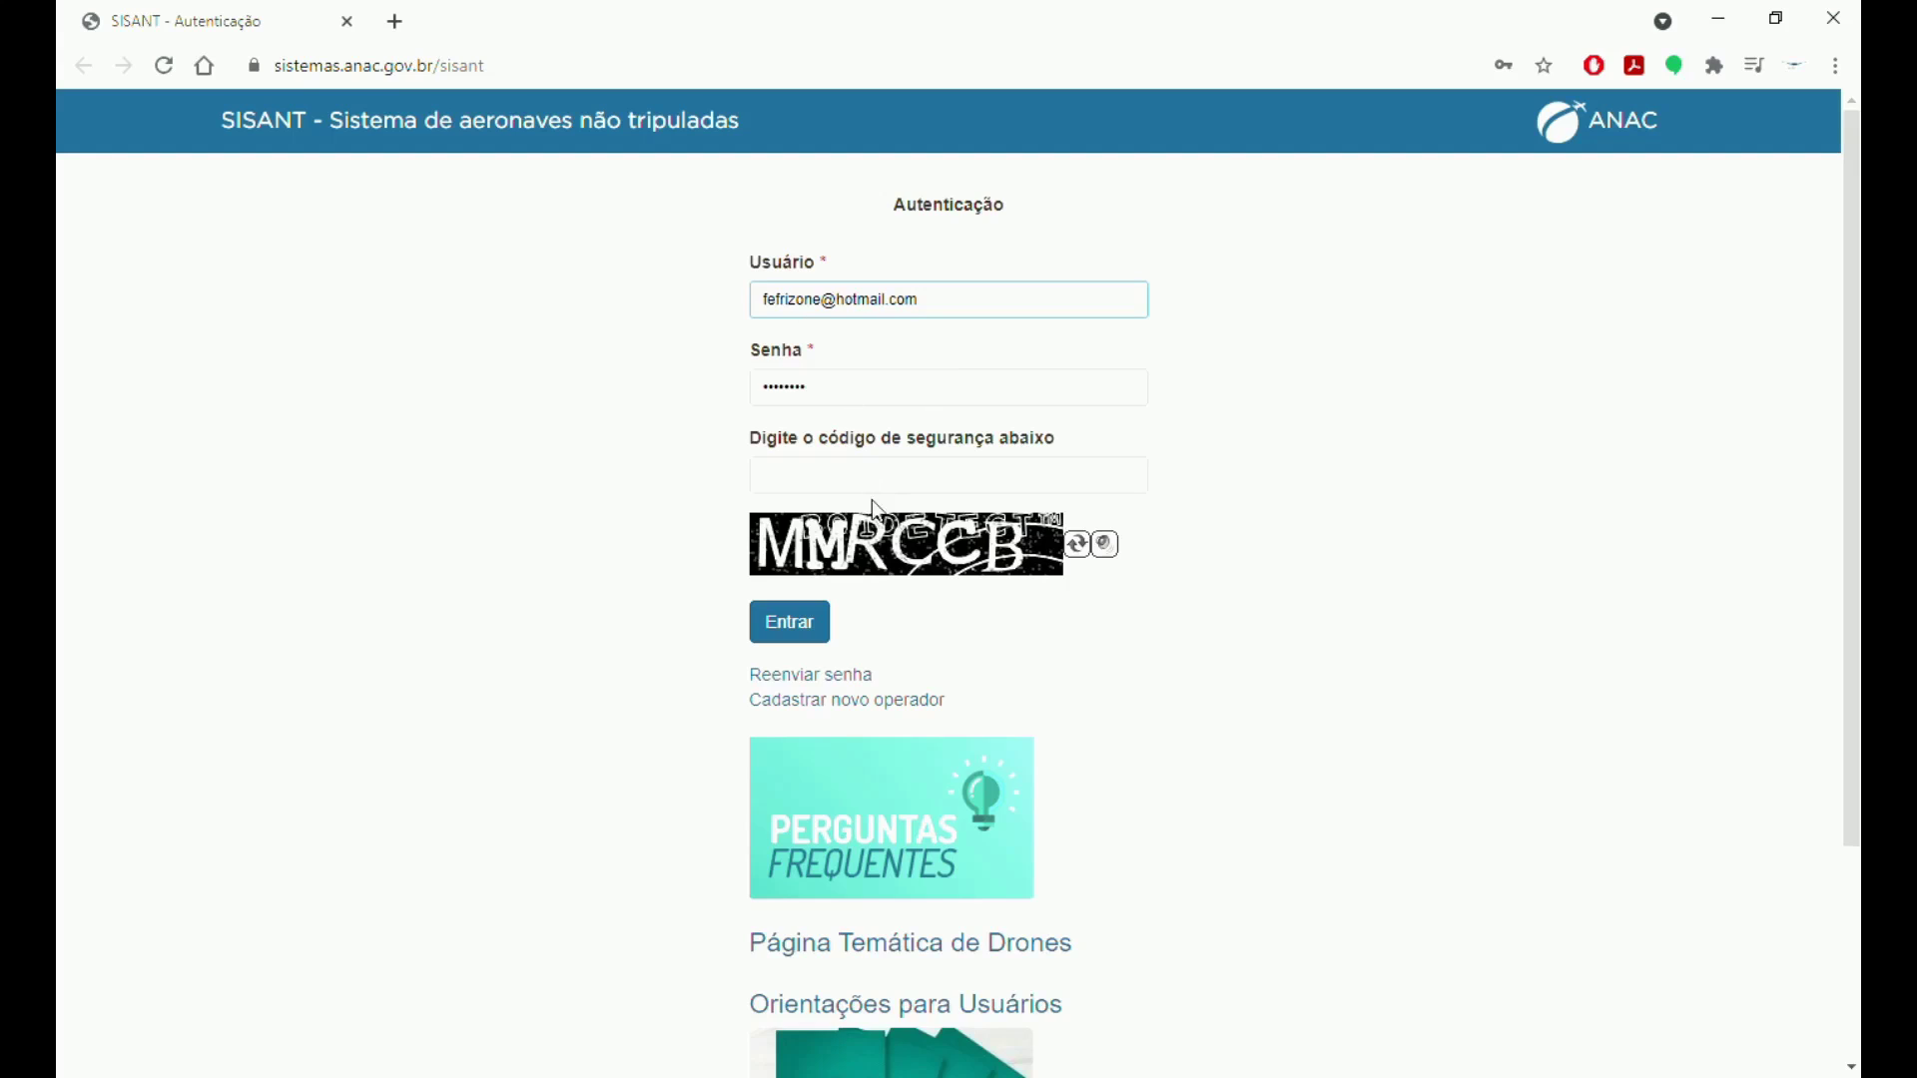
left_click(902, 484)
type("MMR")
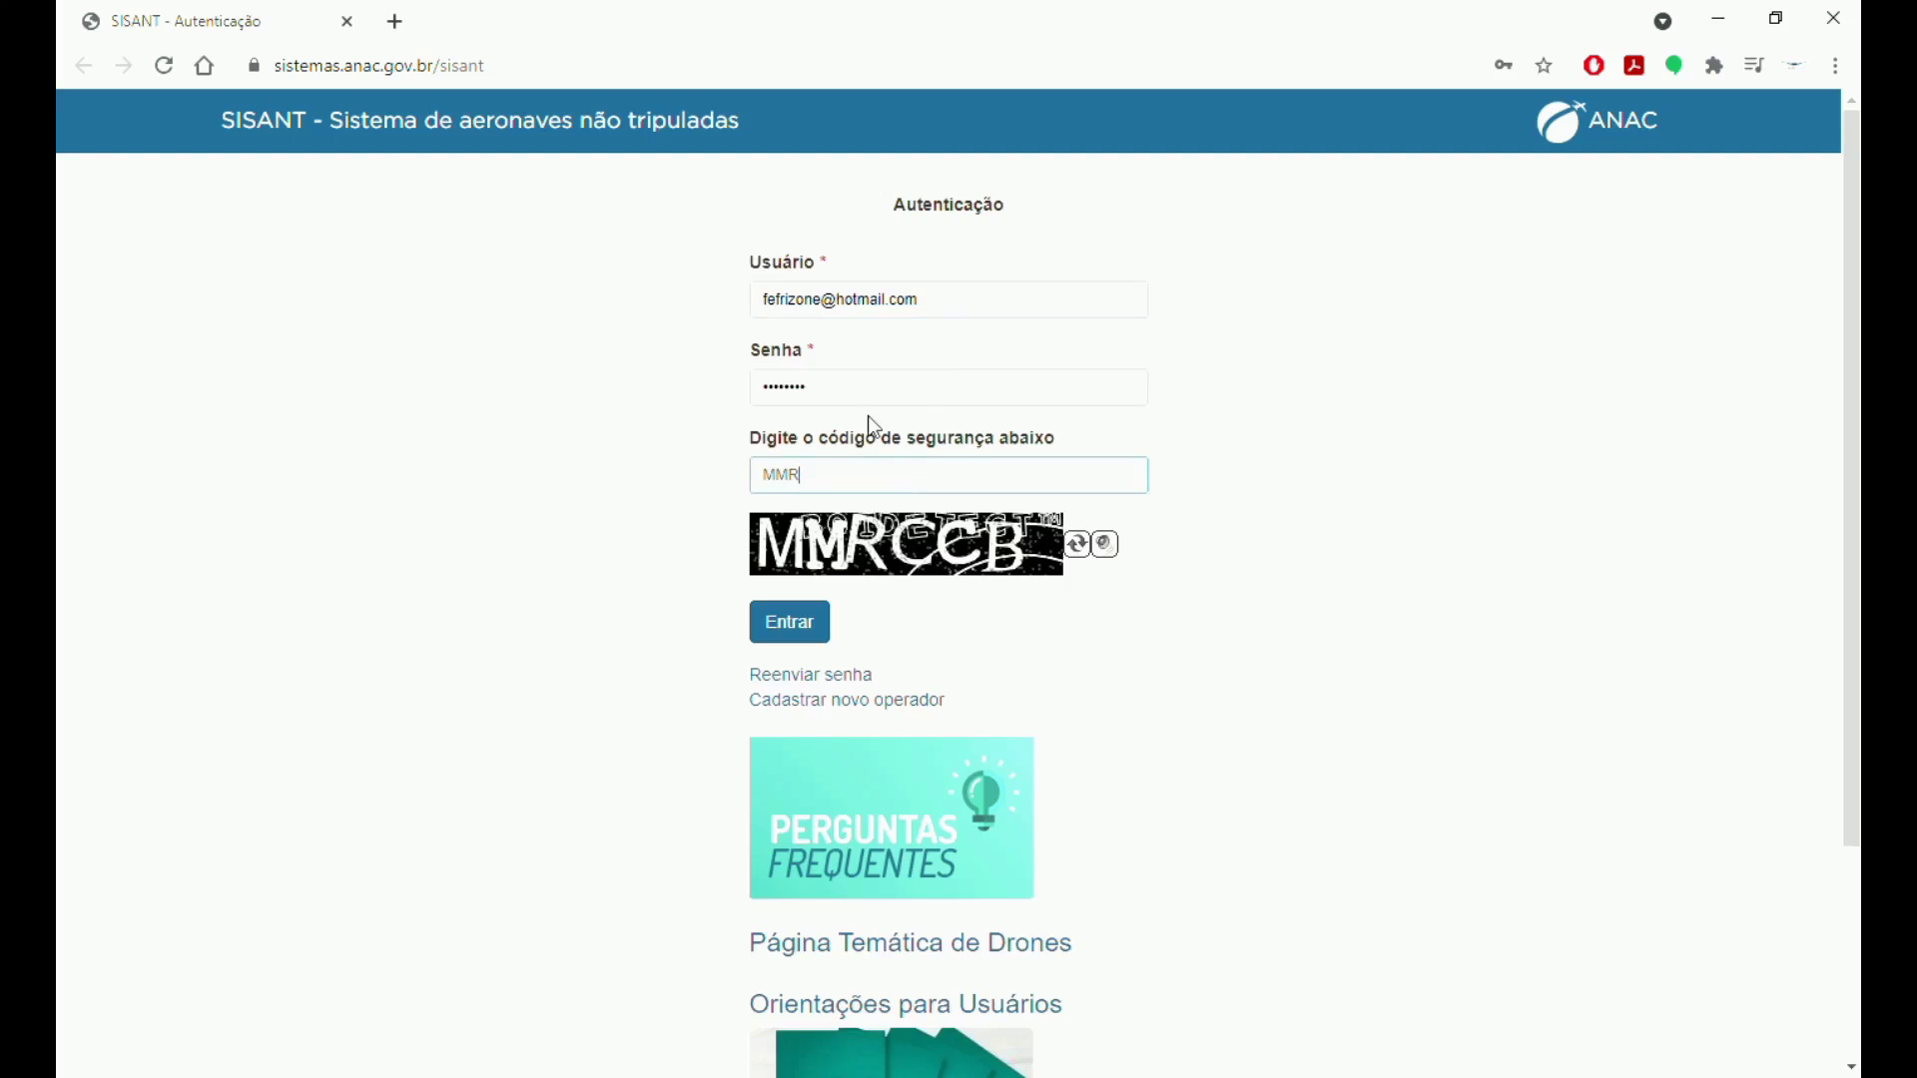
type("CCB")
left_click(809, 617)
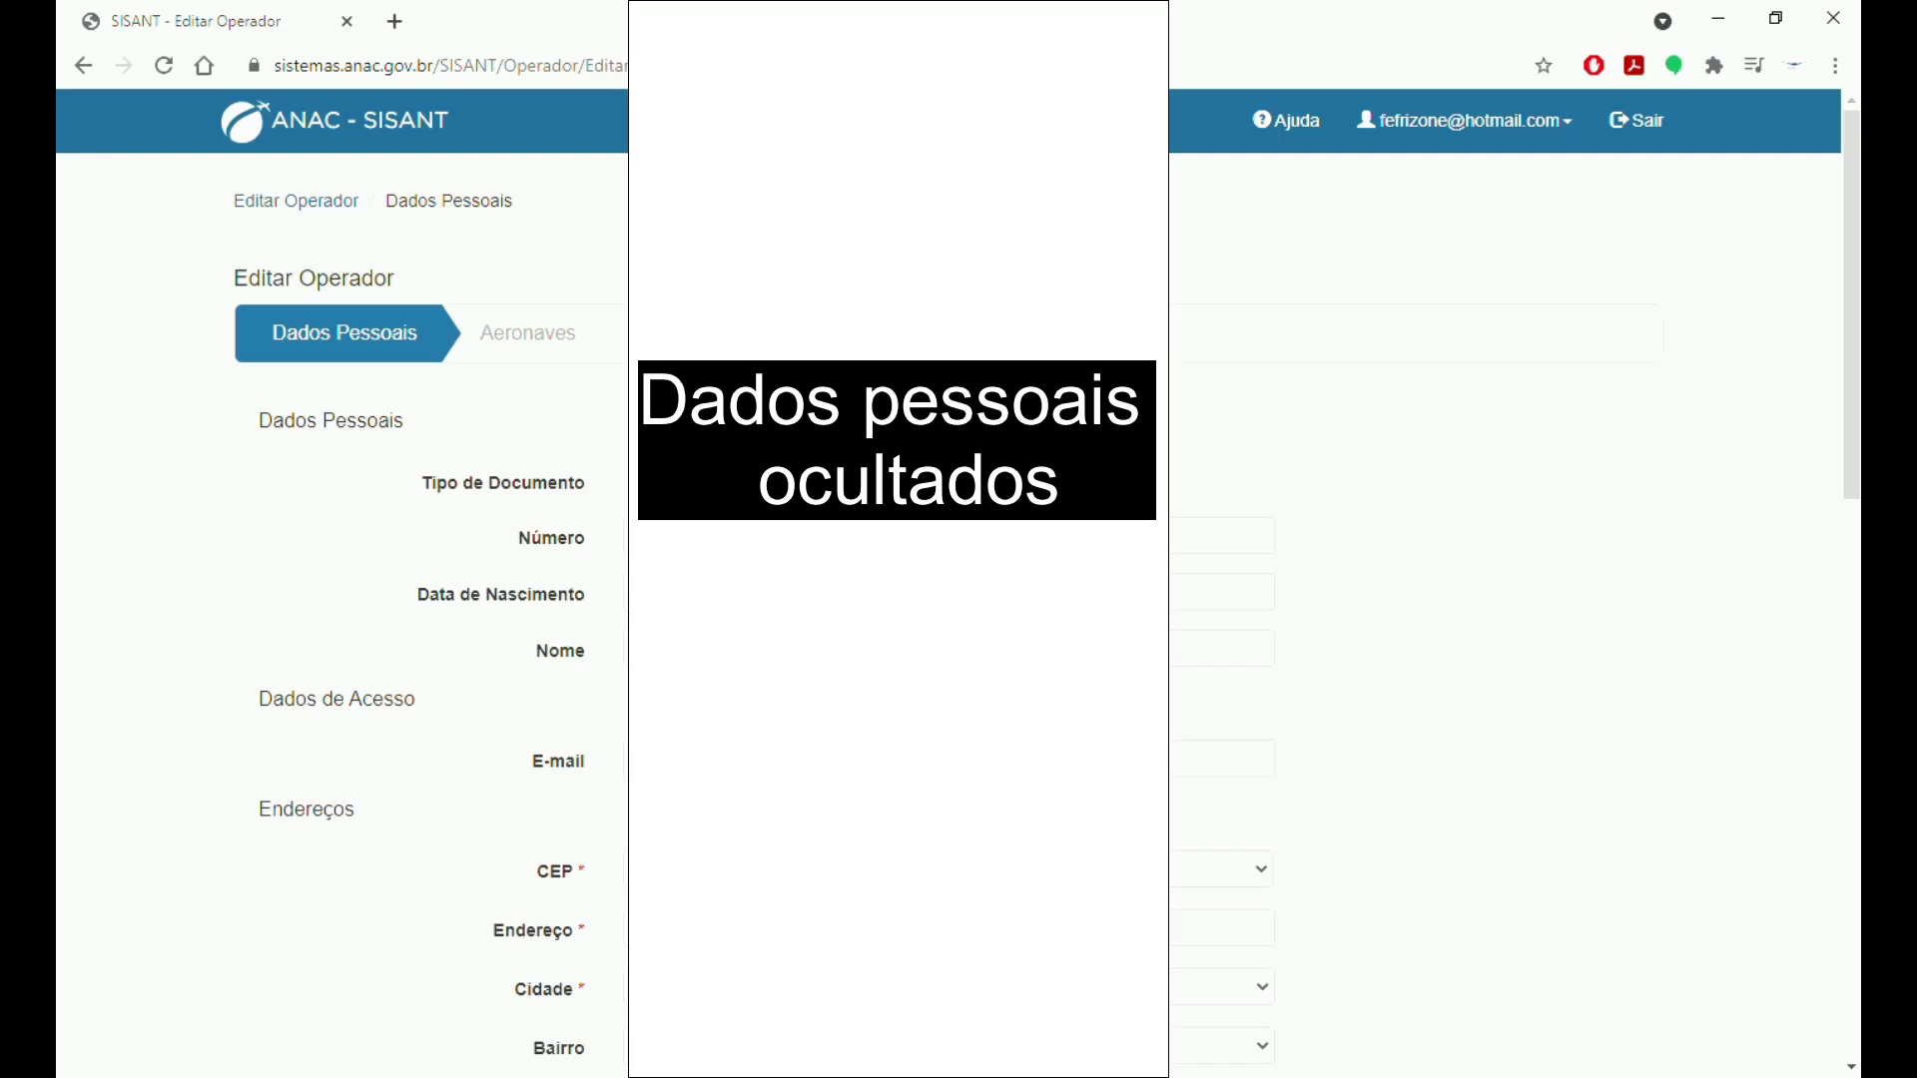
Scroll through the Dados Pessoais page down to the declaration and back to the top.
scroll(1058, 582, "down", 7)
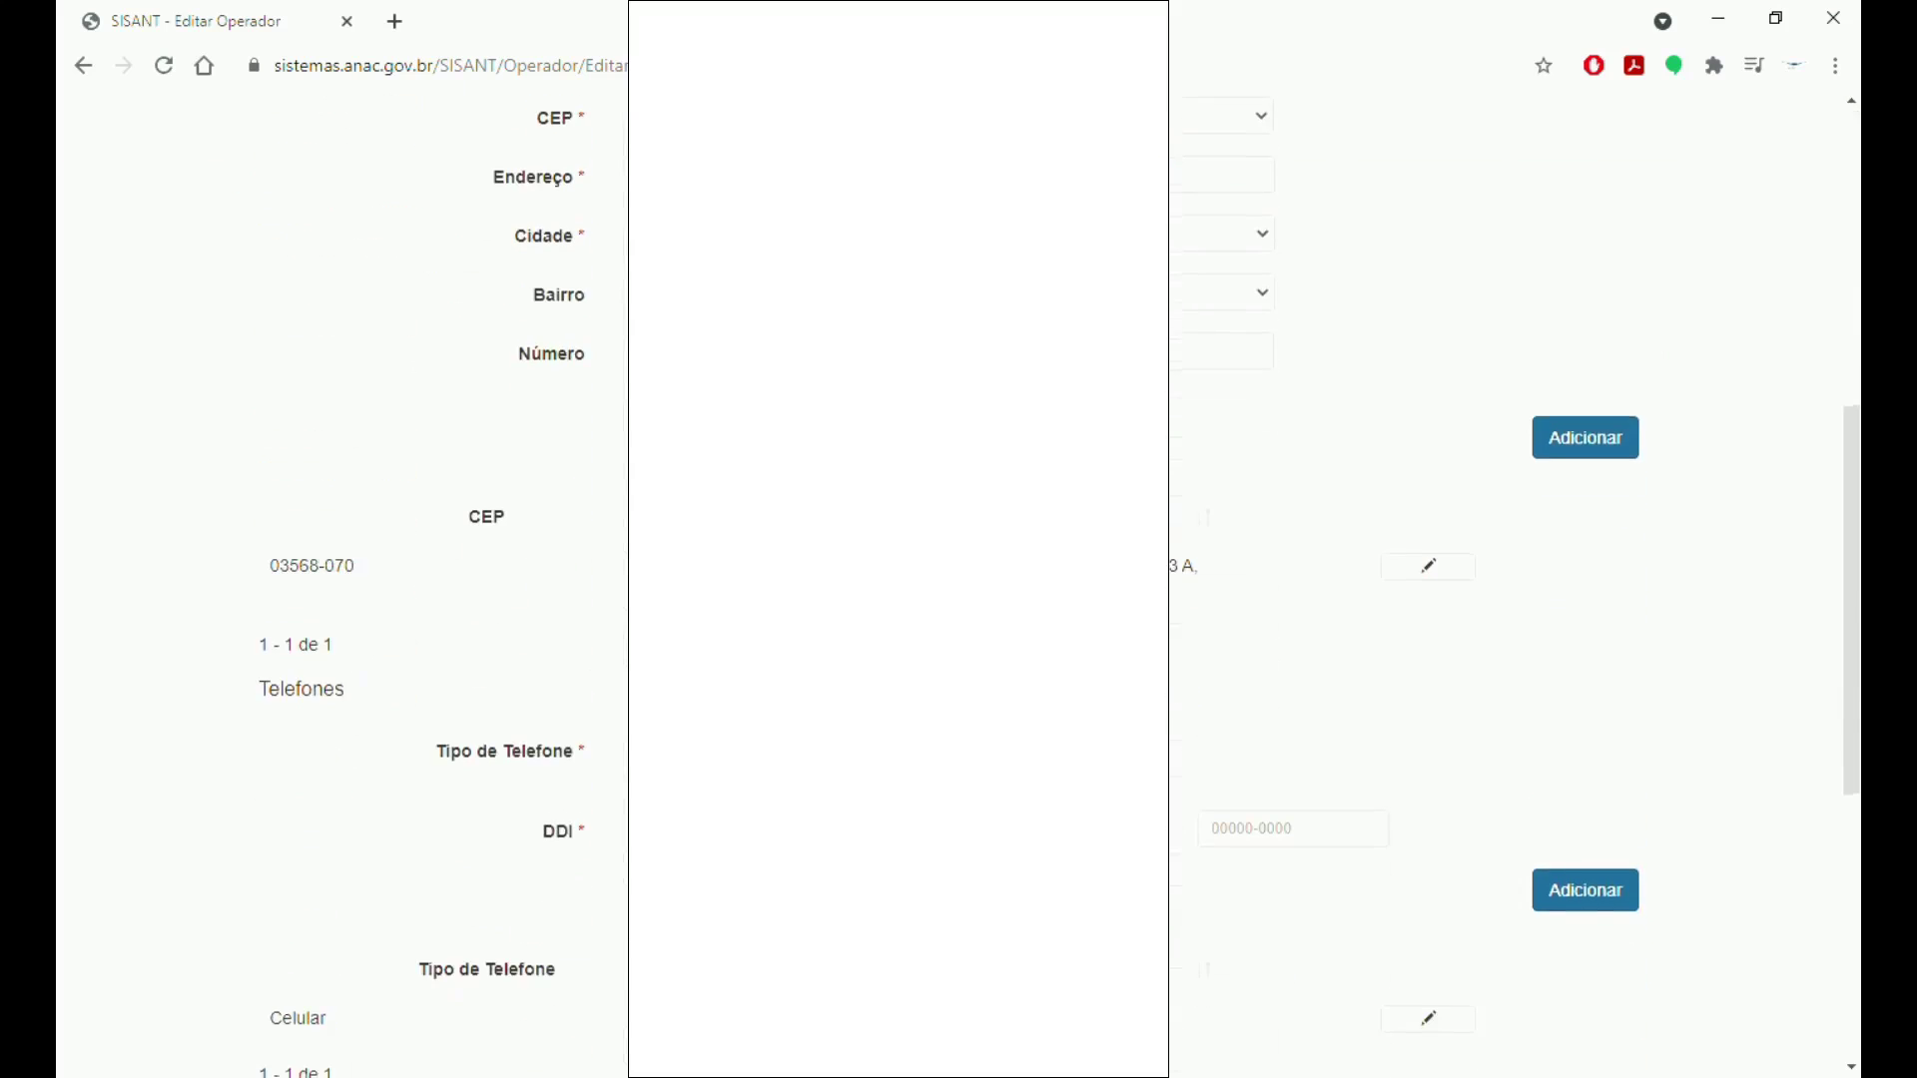
scroll(1059, 583, "down", 6)
scroll(1059, 582, "up", 3)
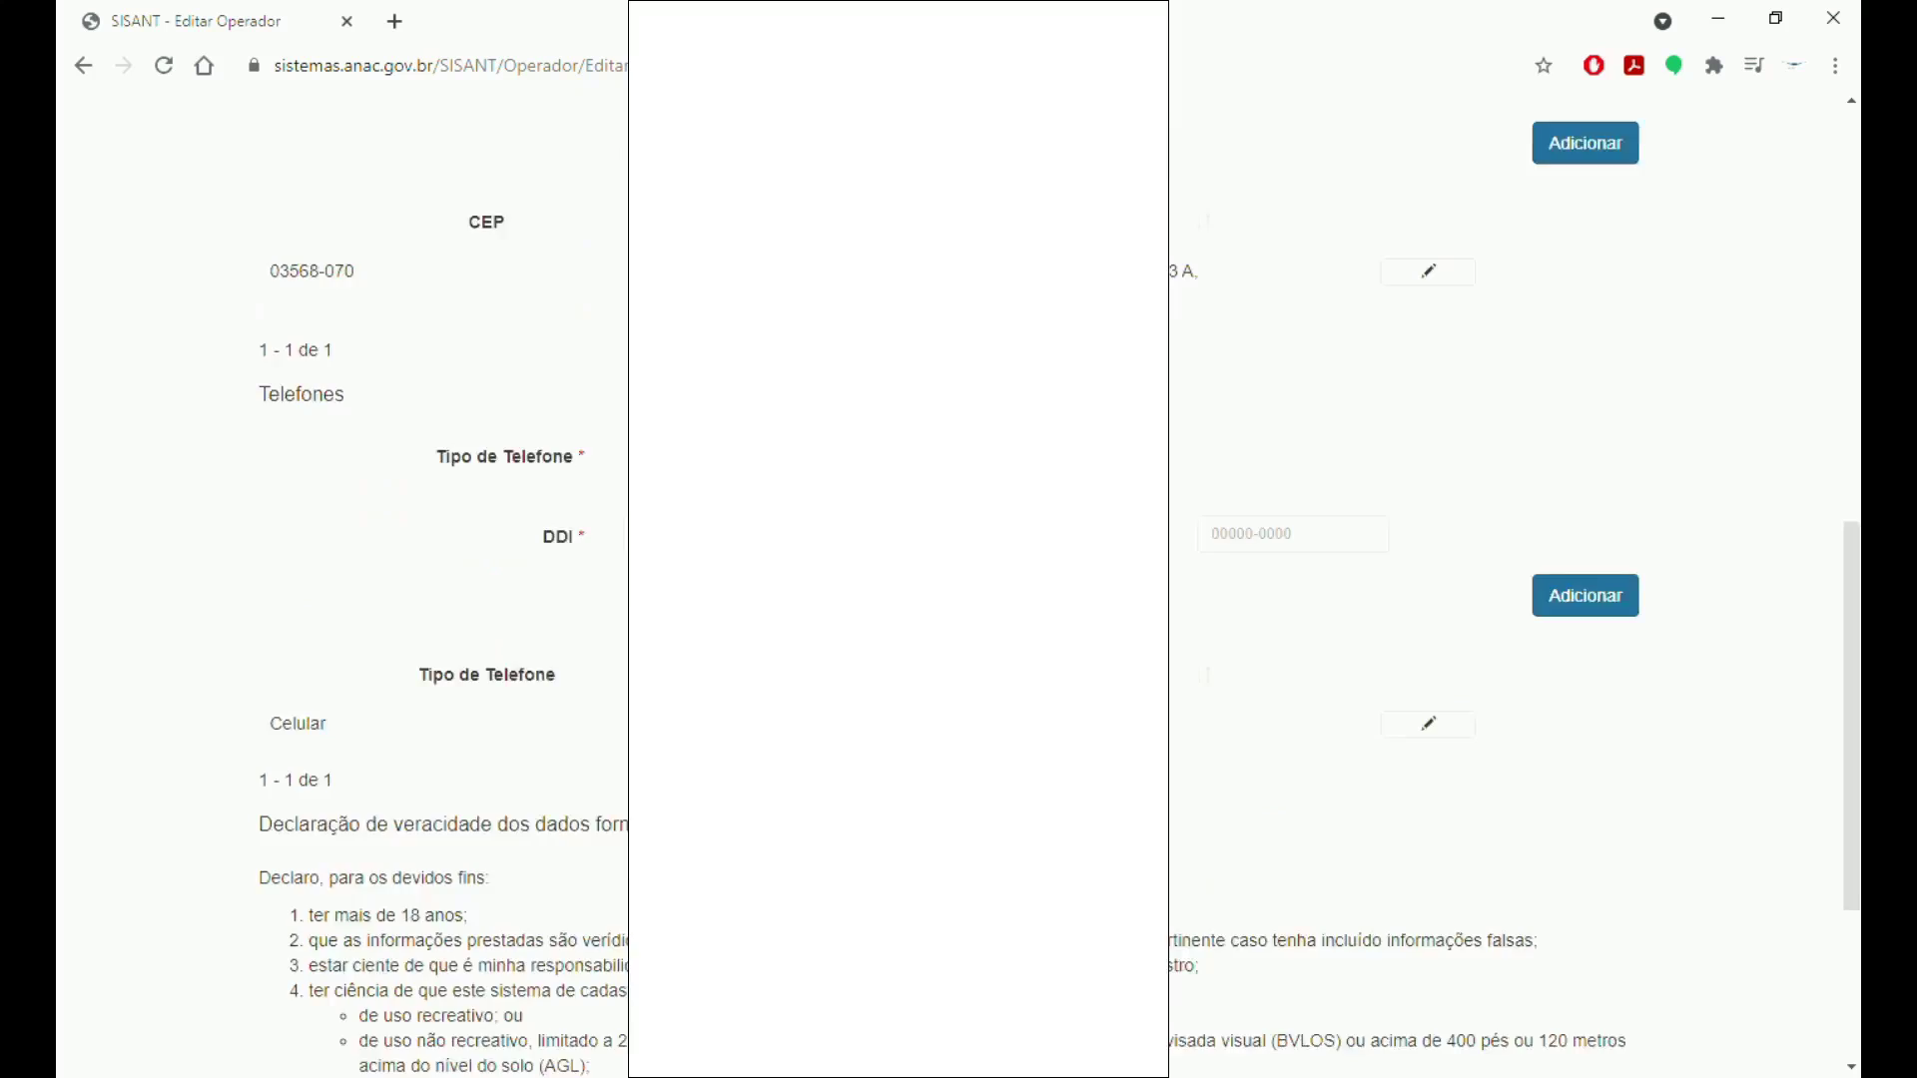
scroll(603, 372, "up", 10)
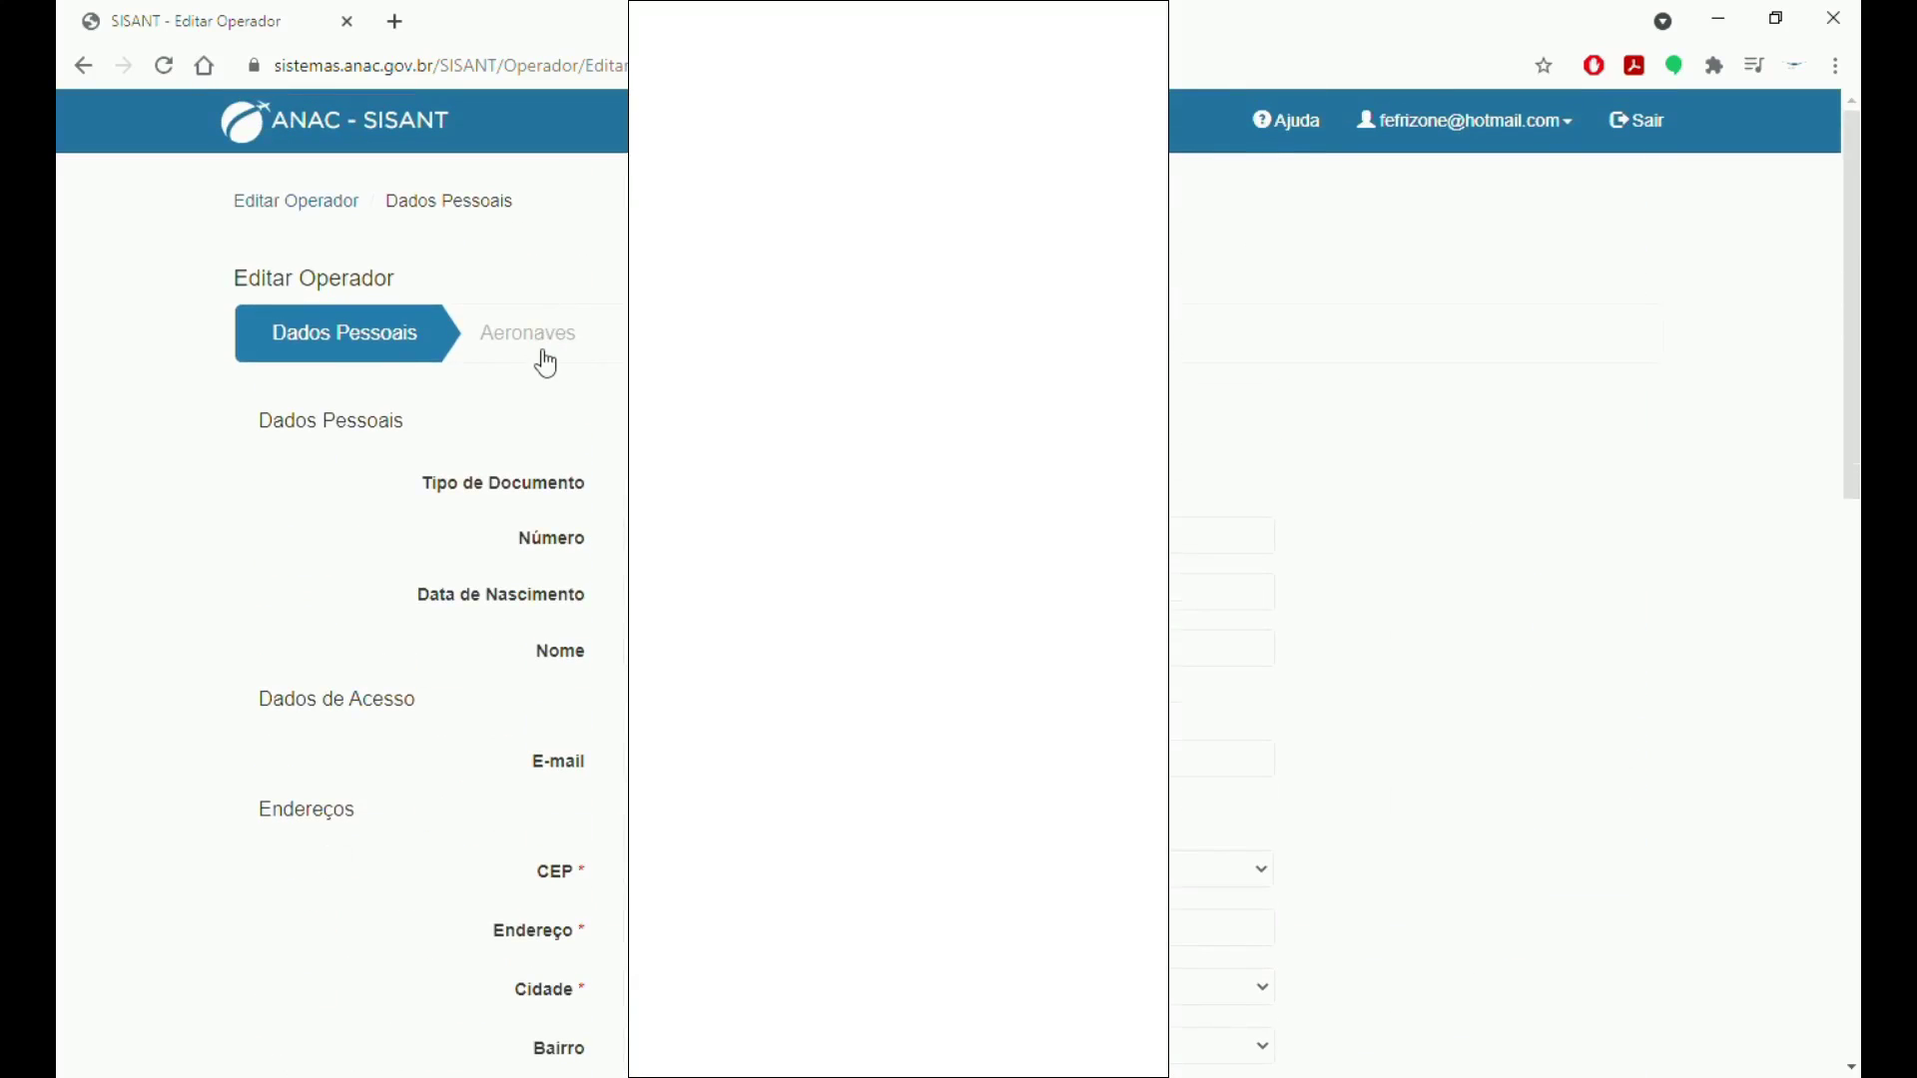
left_click(547, 350)
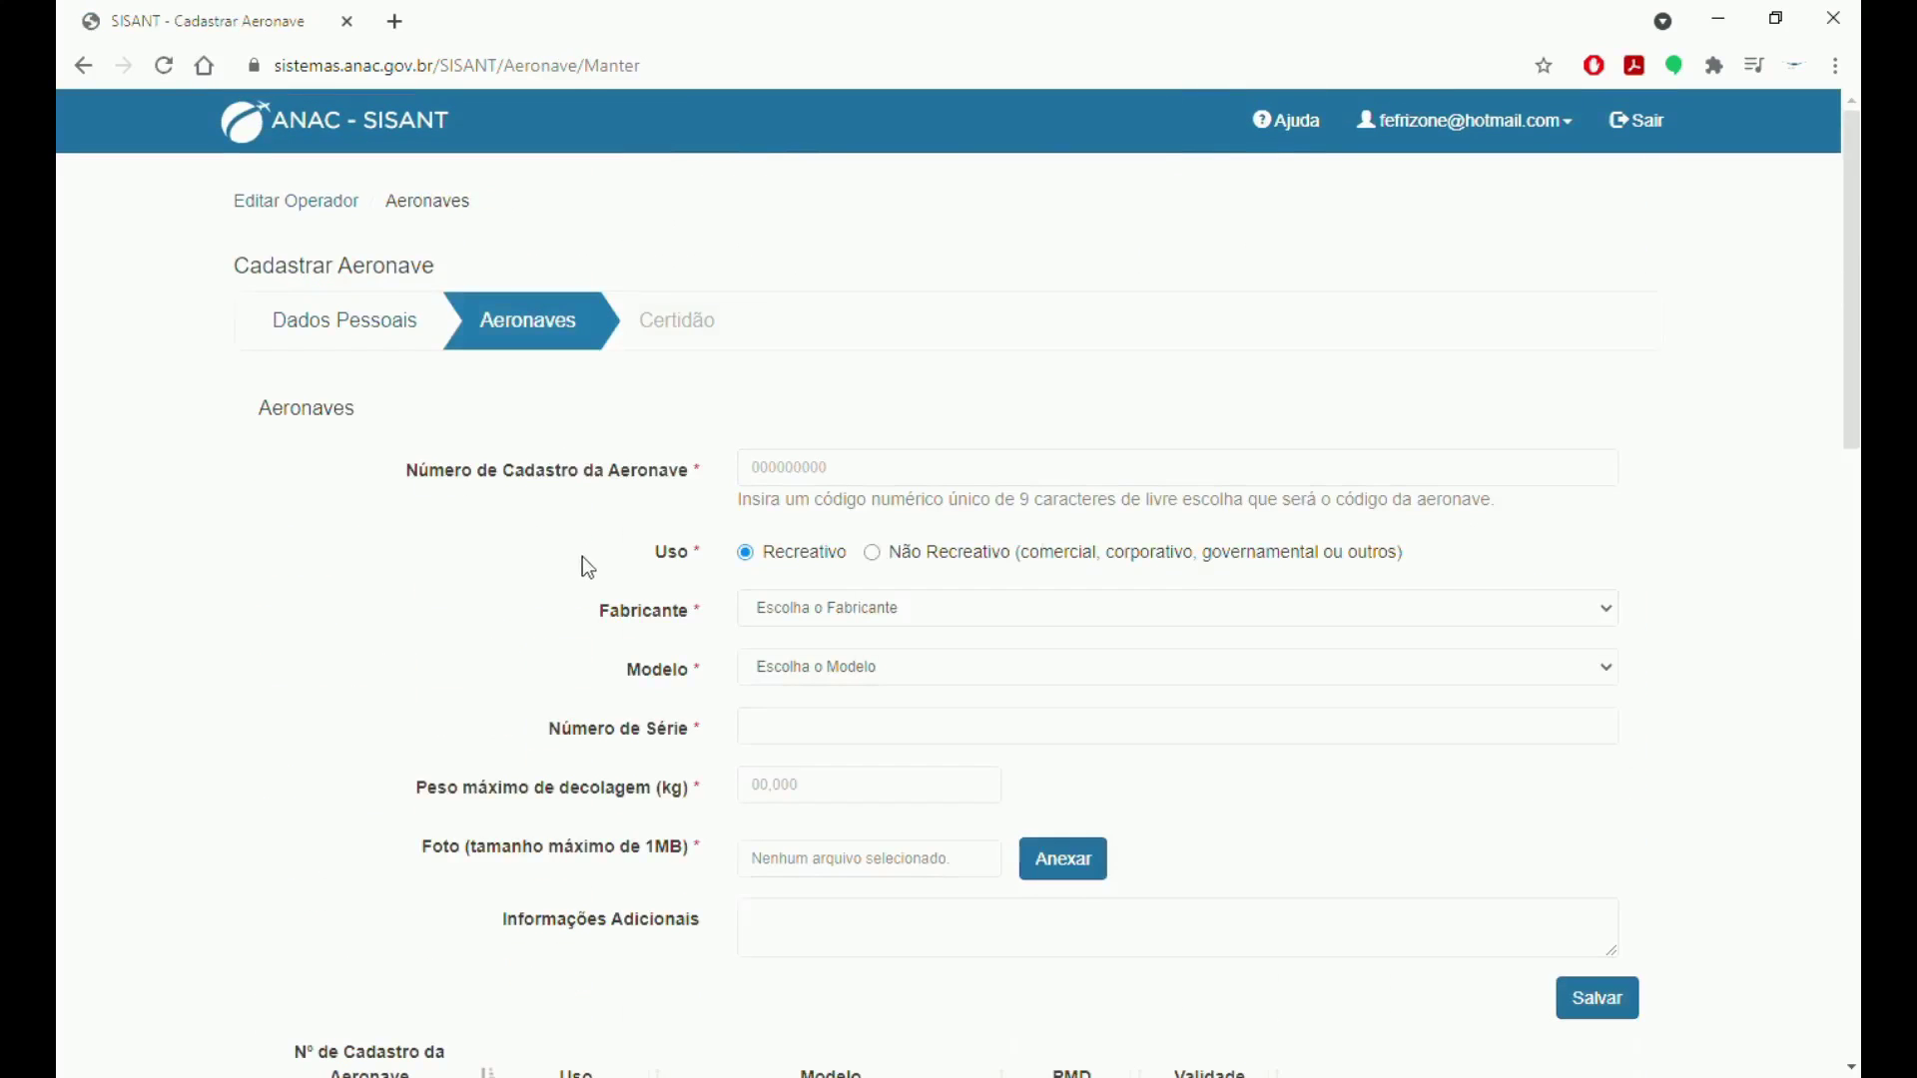
scroll(658, 510, "down", 1)
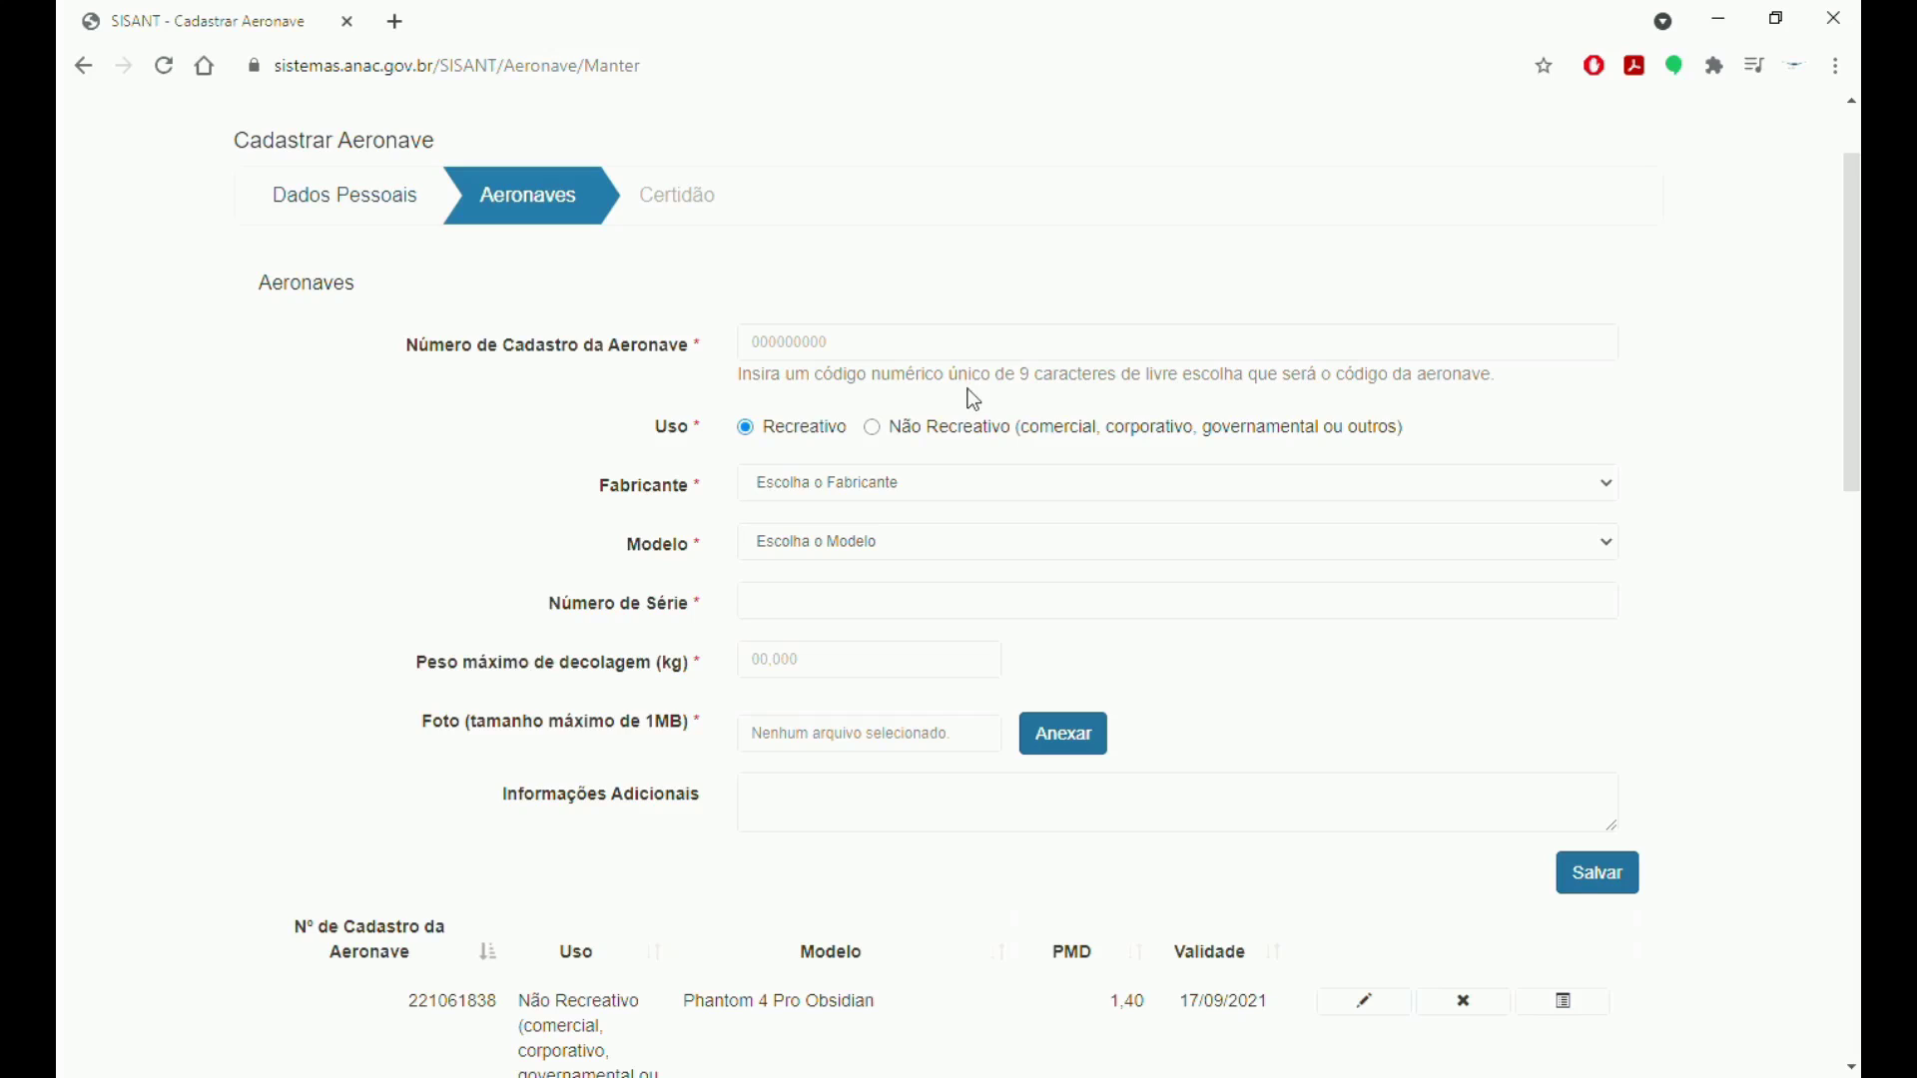
left_click(913, 367)
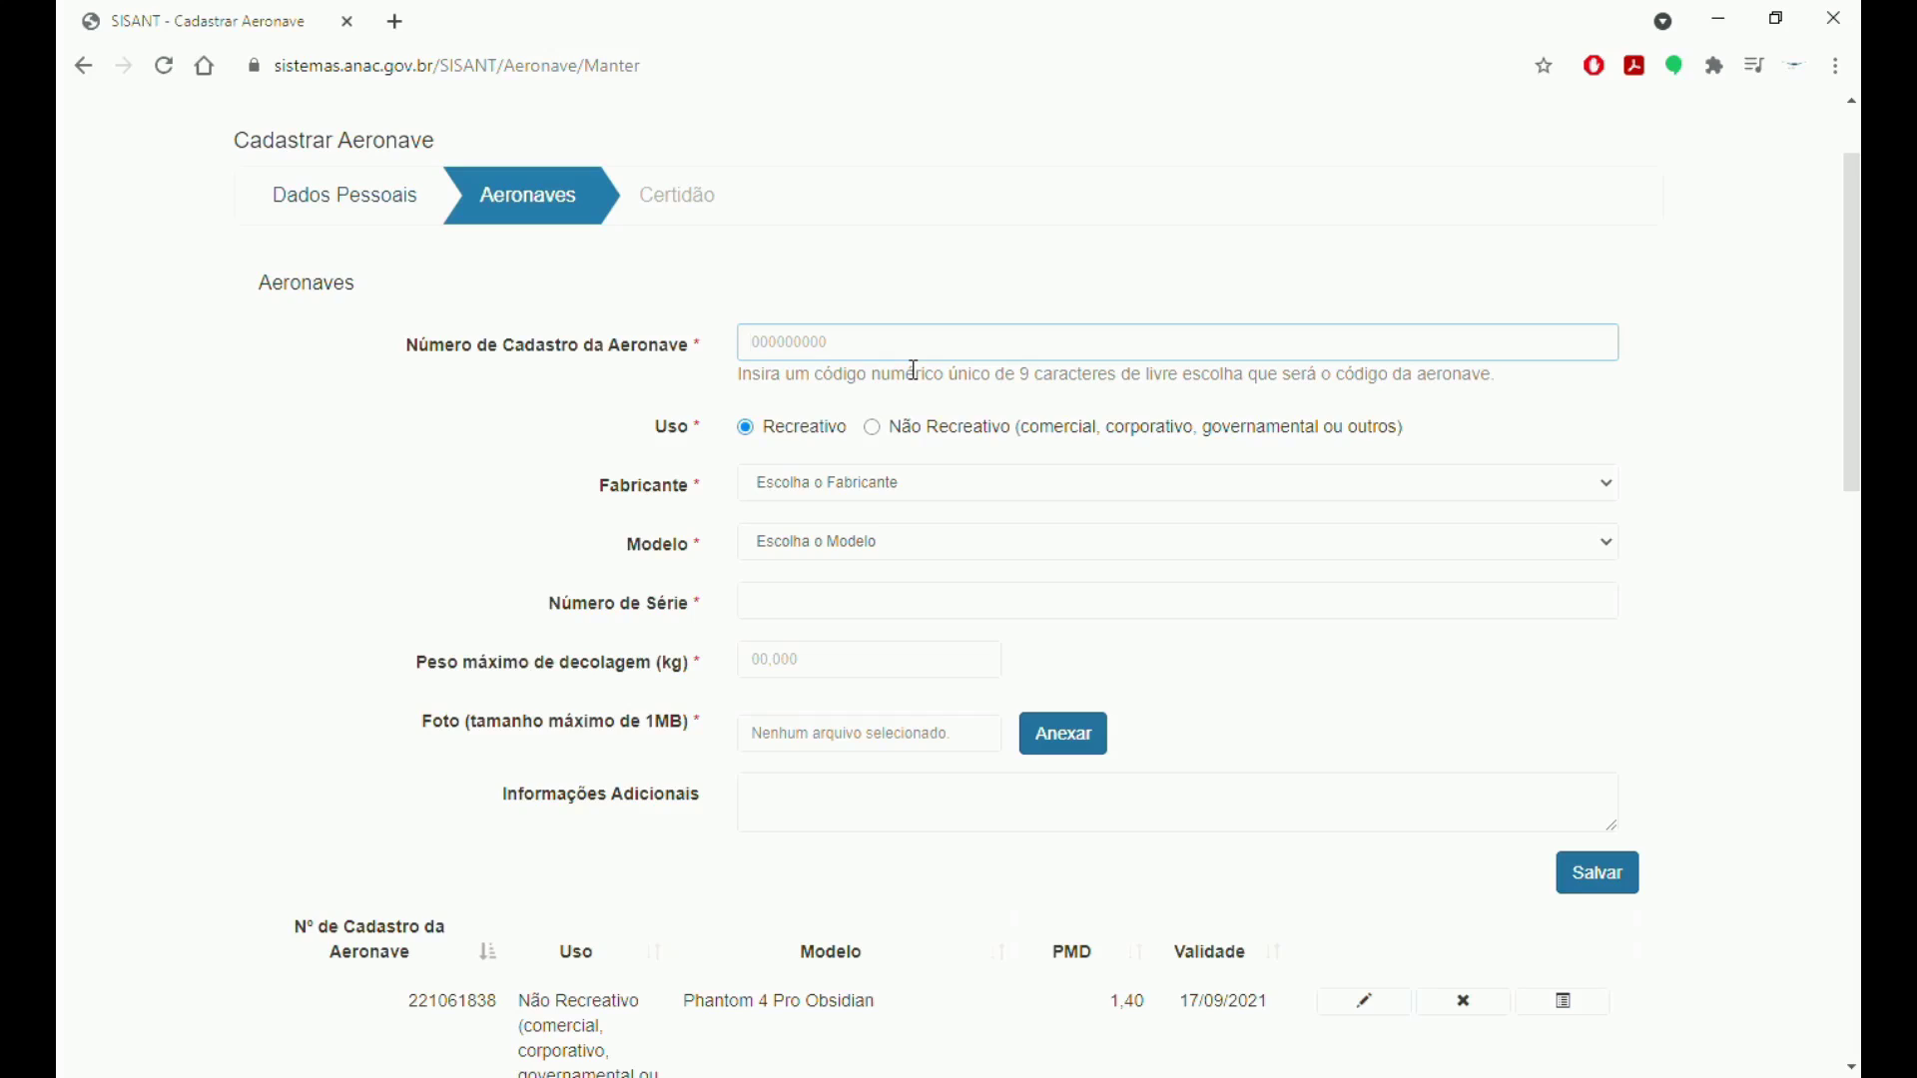
scroll(991, 467, "down", 1)
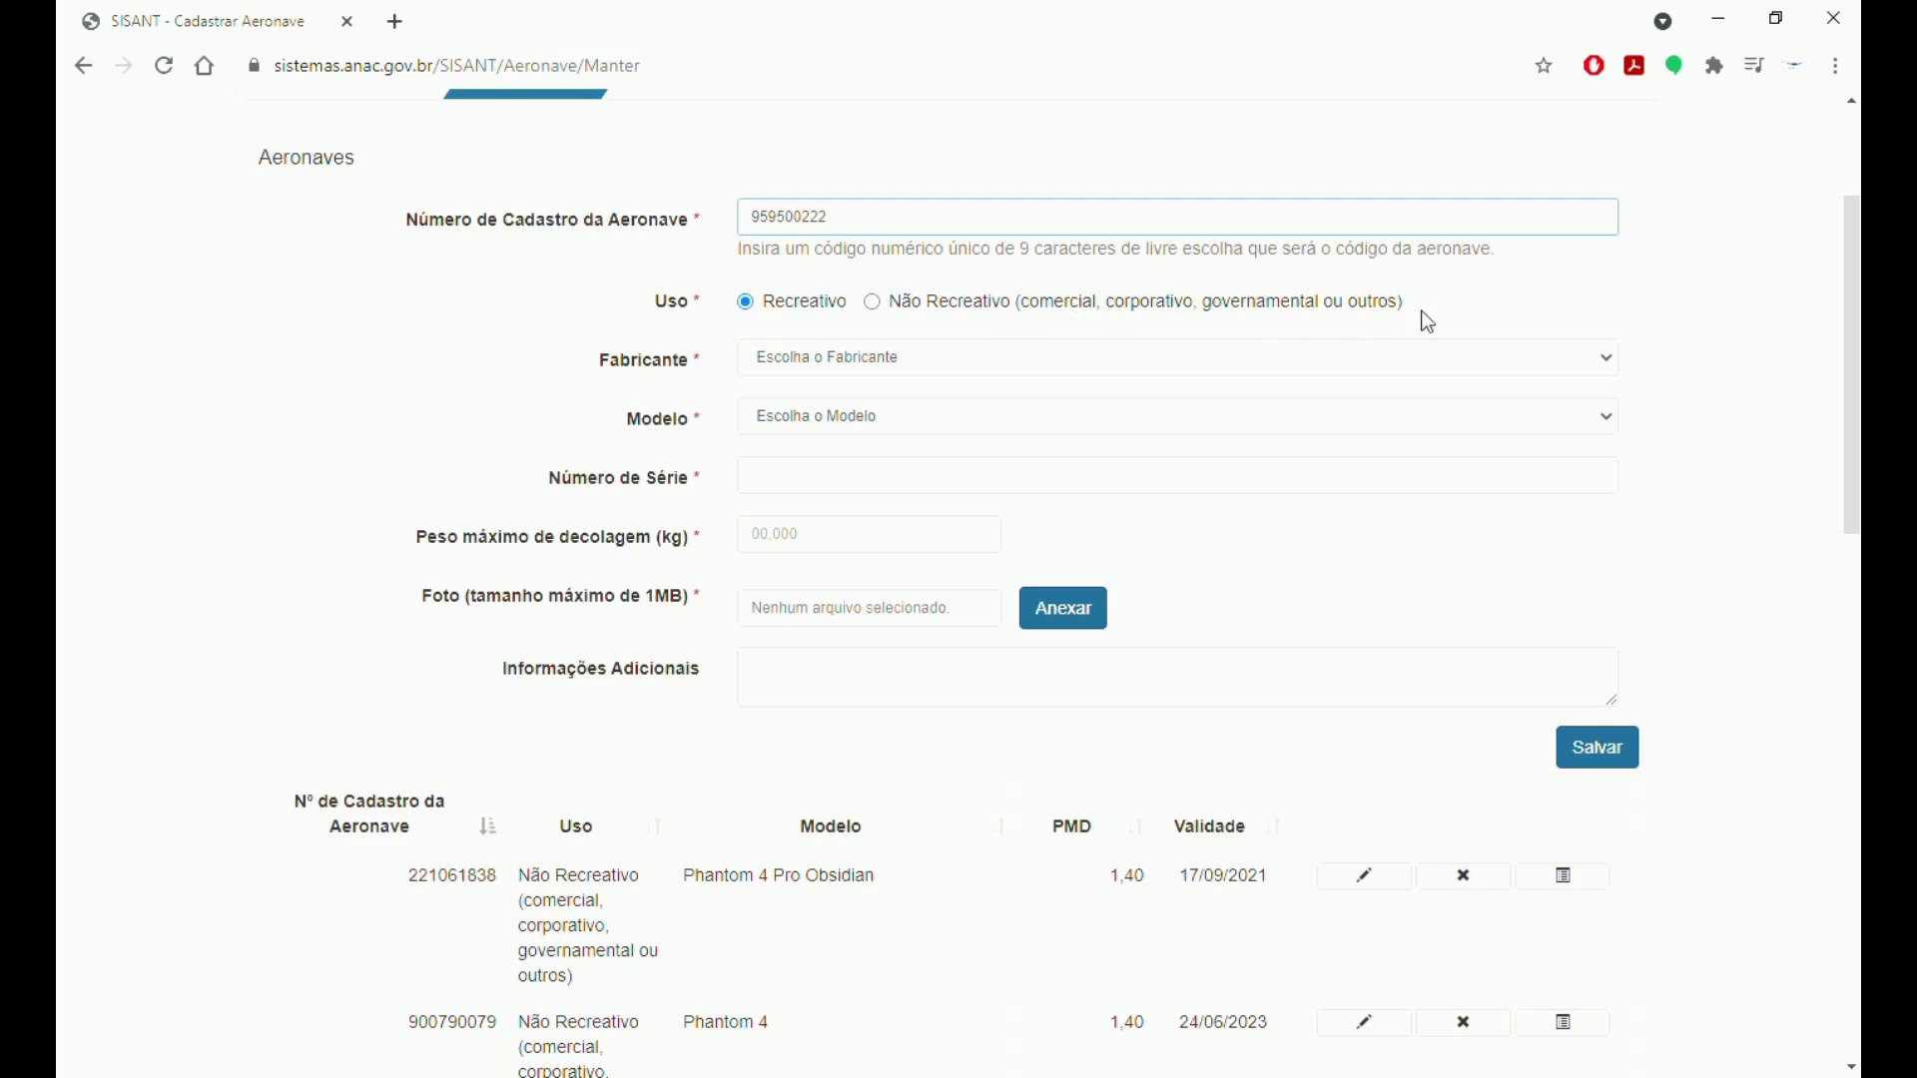
left_click(850, 359)
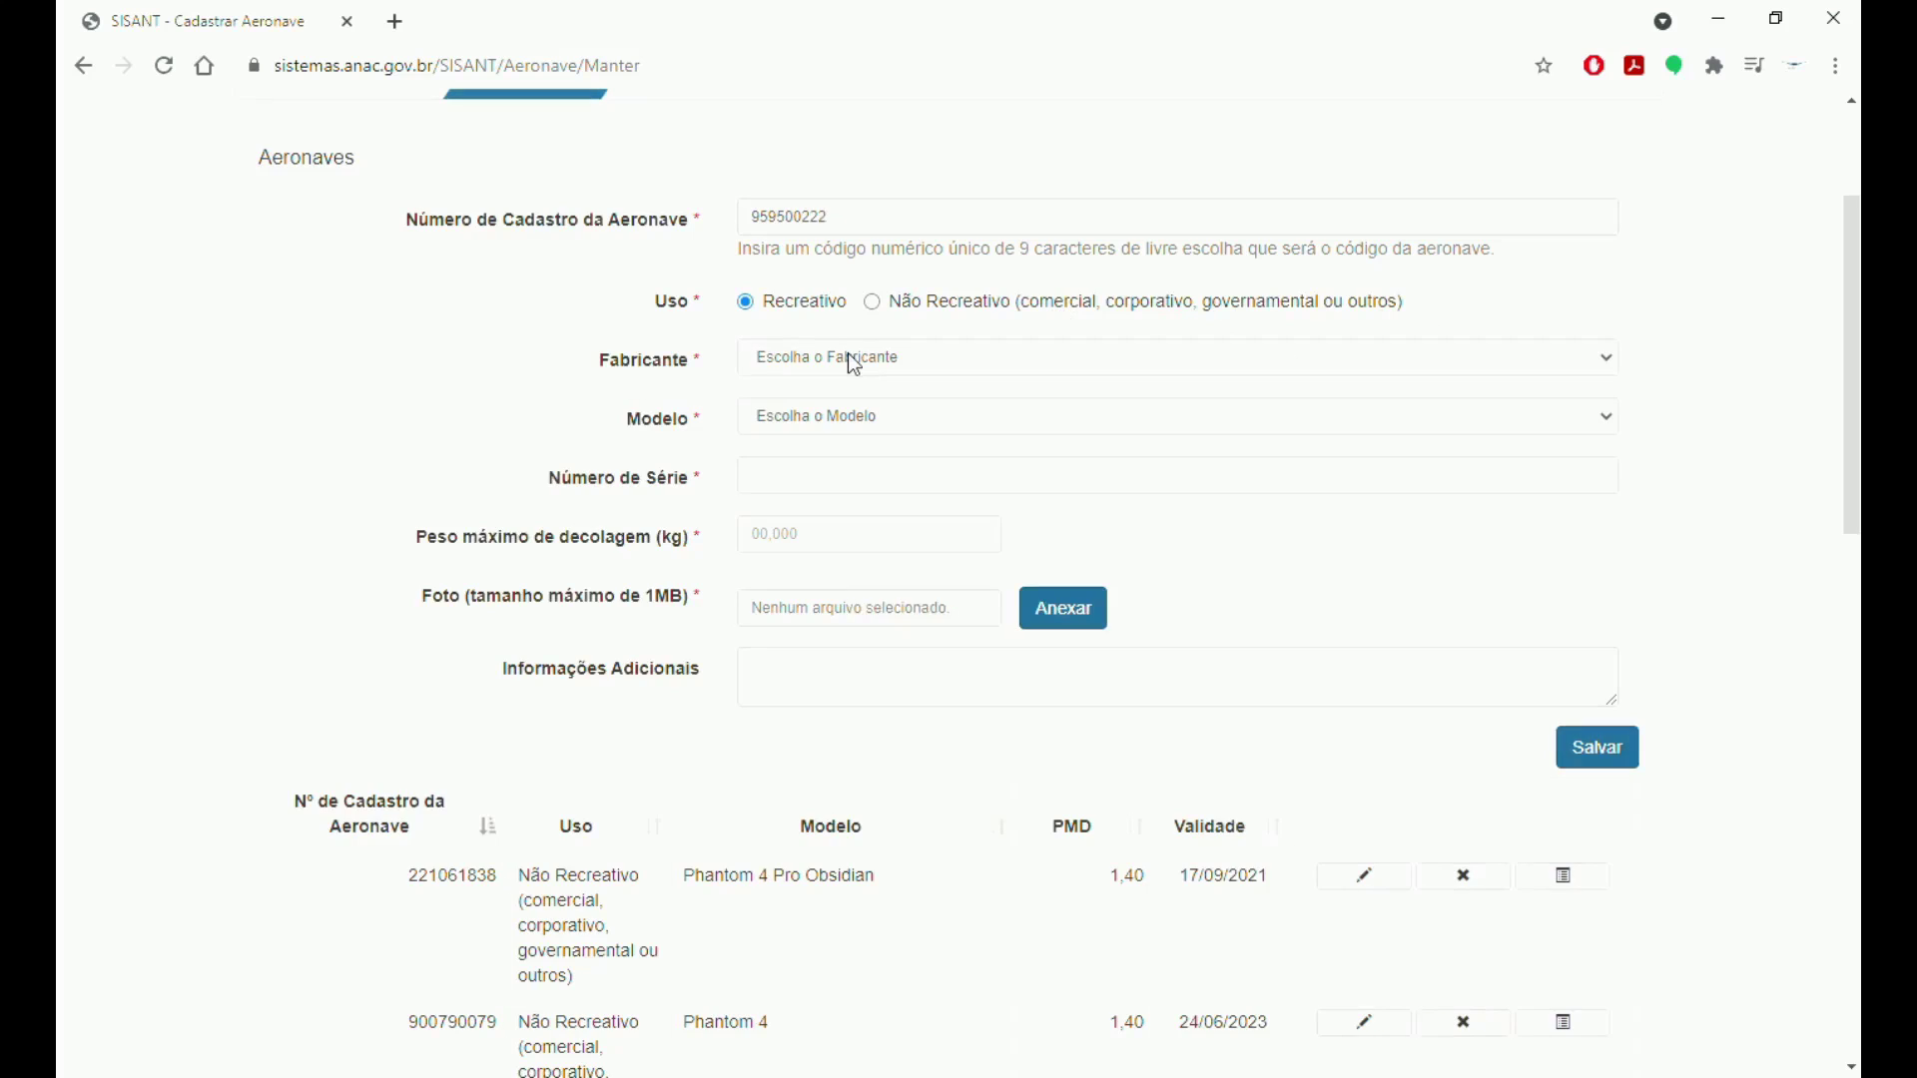
left_click(833, 428)
left_click(807, 430)
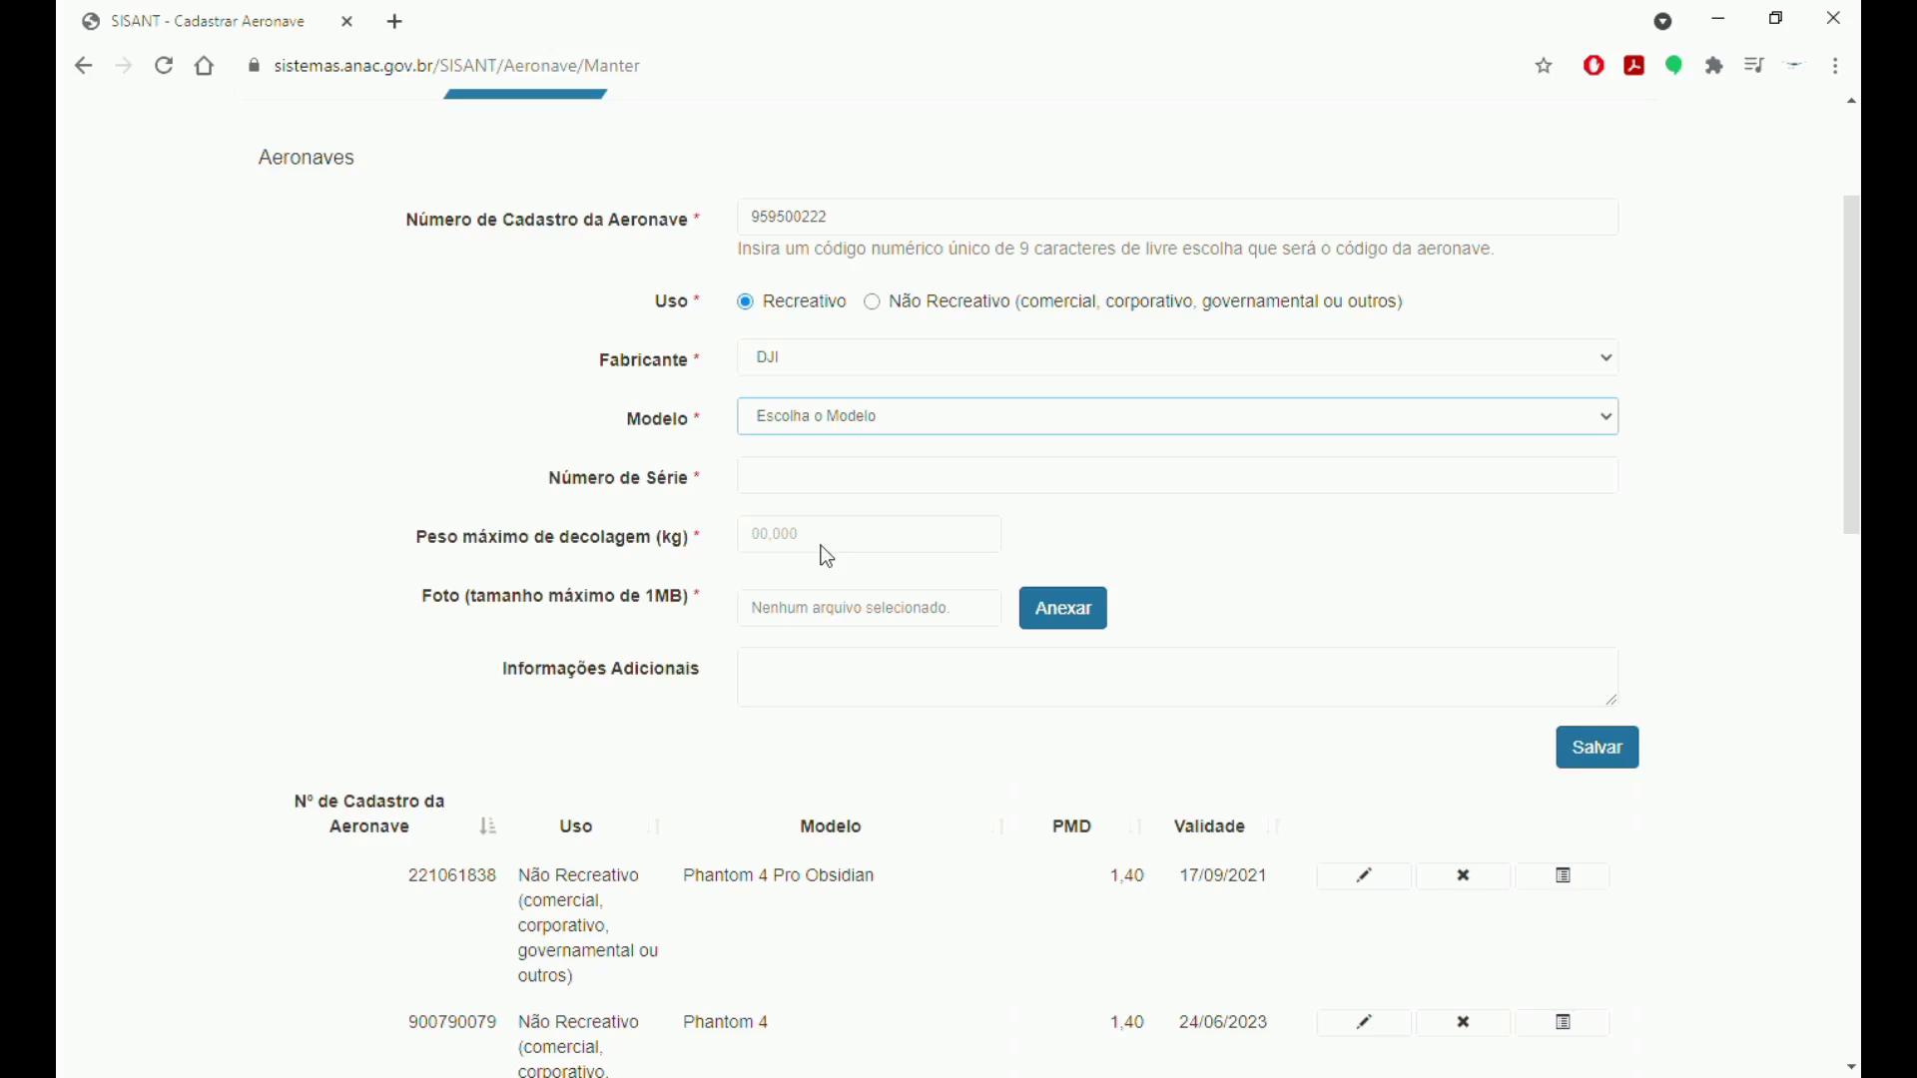
key("Down")
left_click(776, 494)
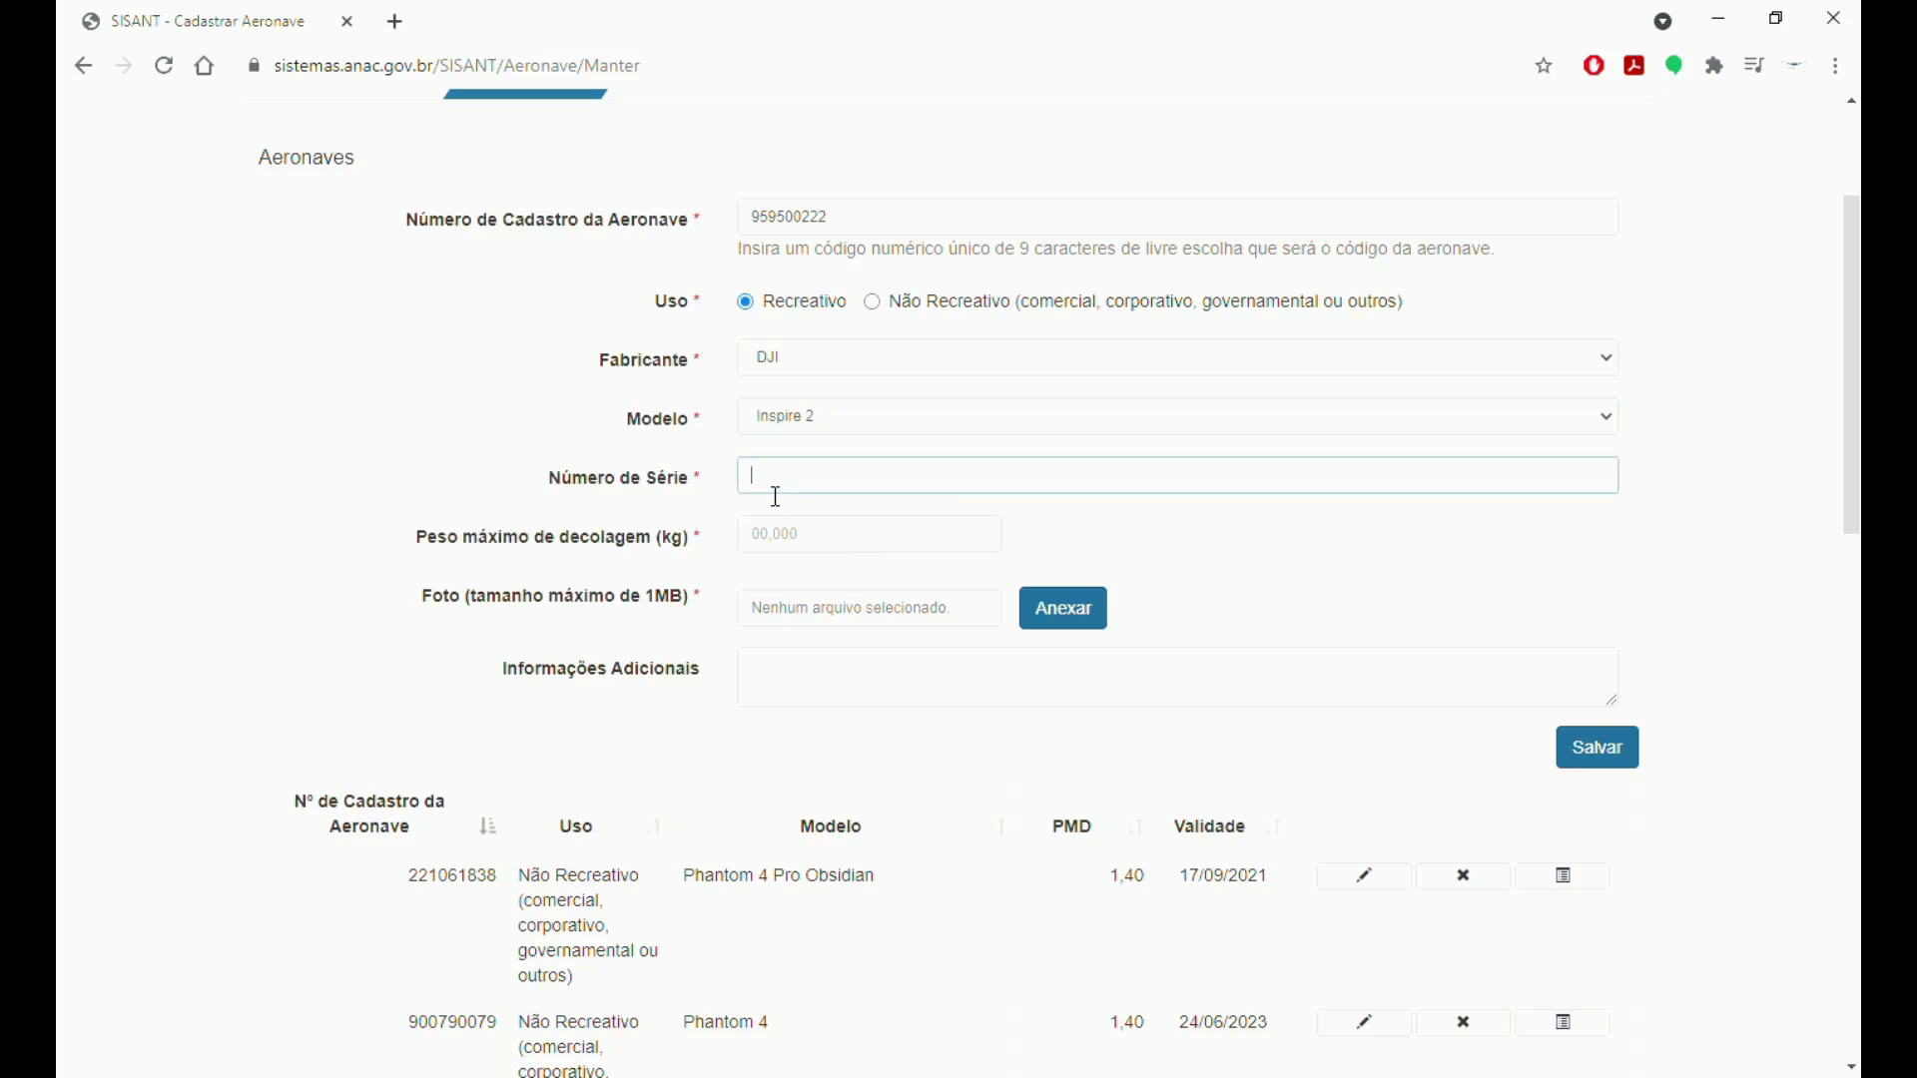
Change the model to Phantom 4, set takeoff weight 1,400 and attach a drone photo.
left_click(869, 550)
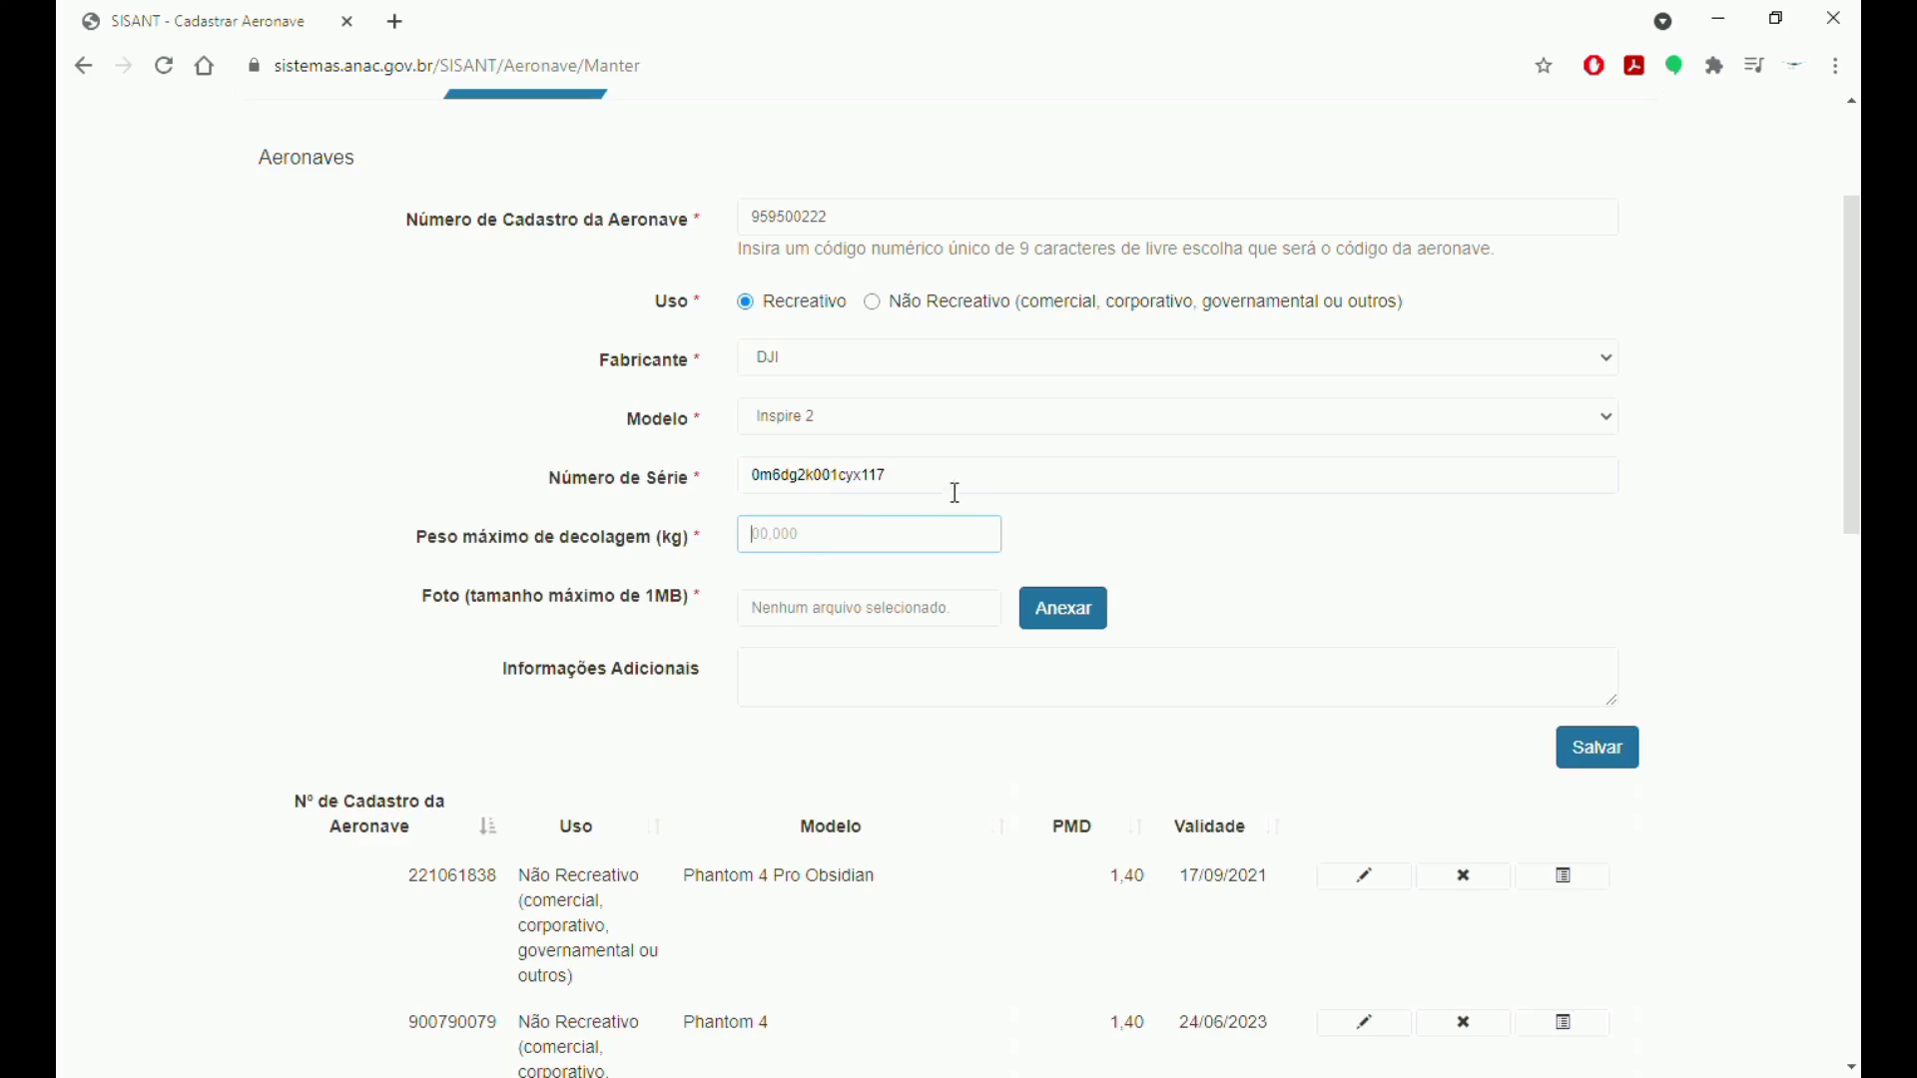
left_click(847, 420)
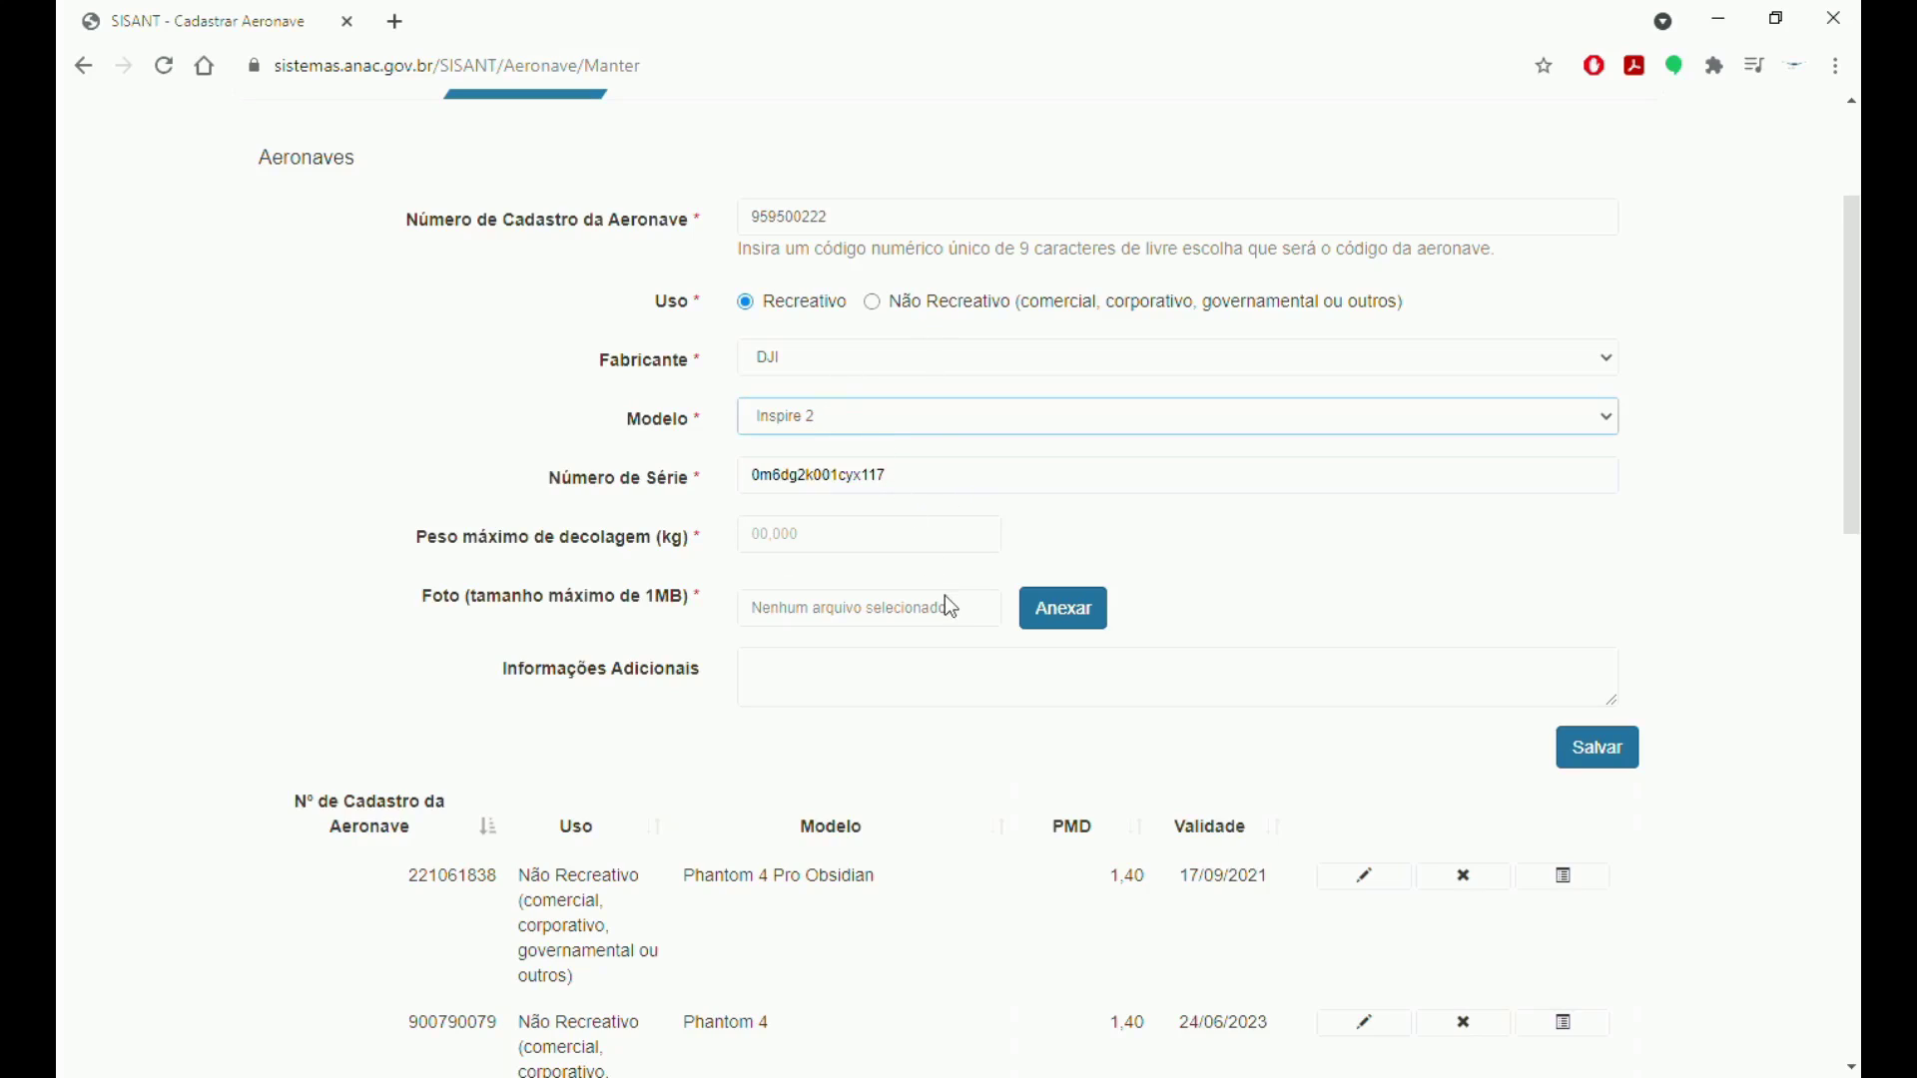
key("Down")
left_click(845, 553)
type("1,400")
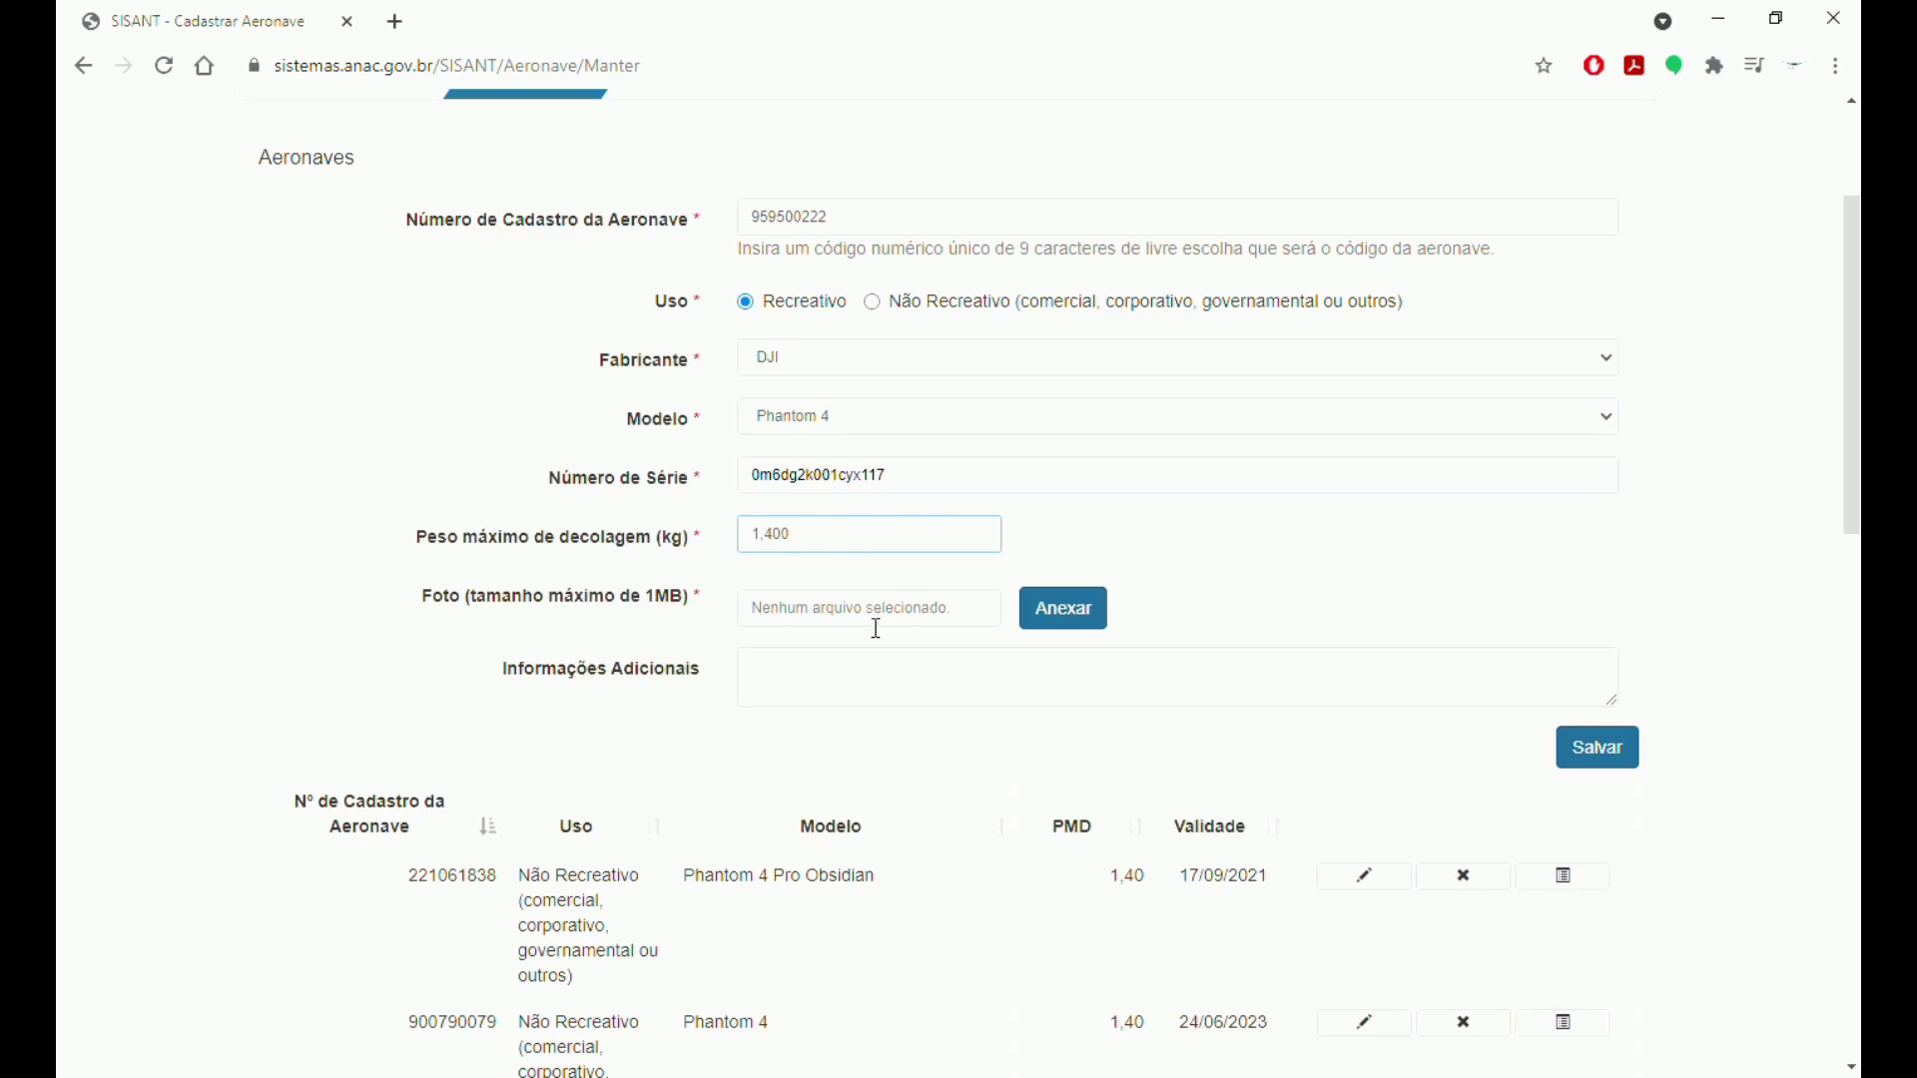
left_click(1074, 624)
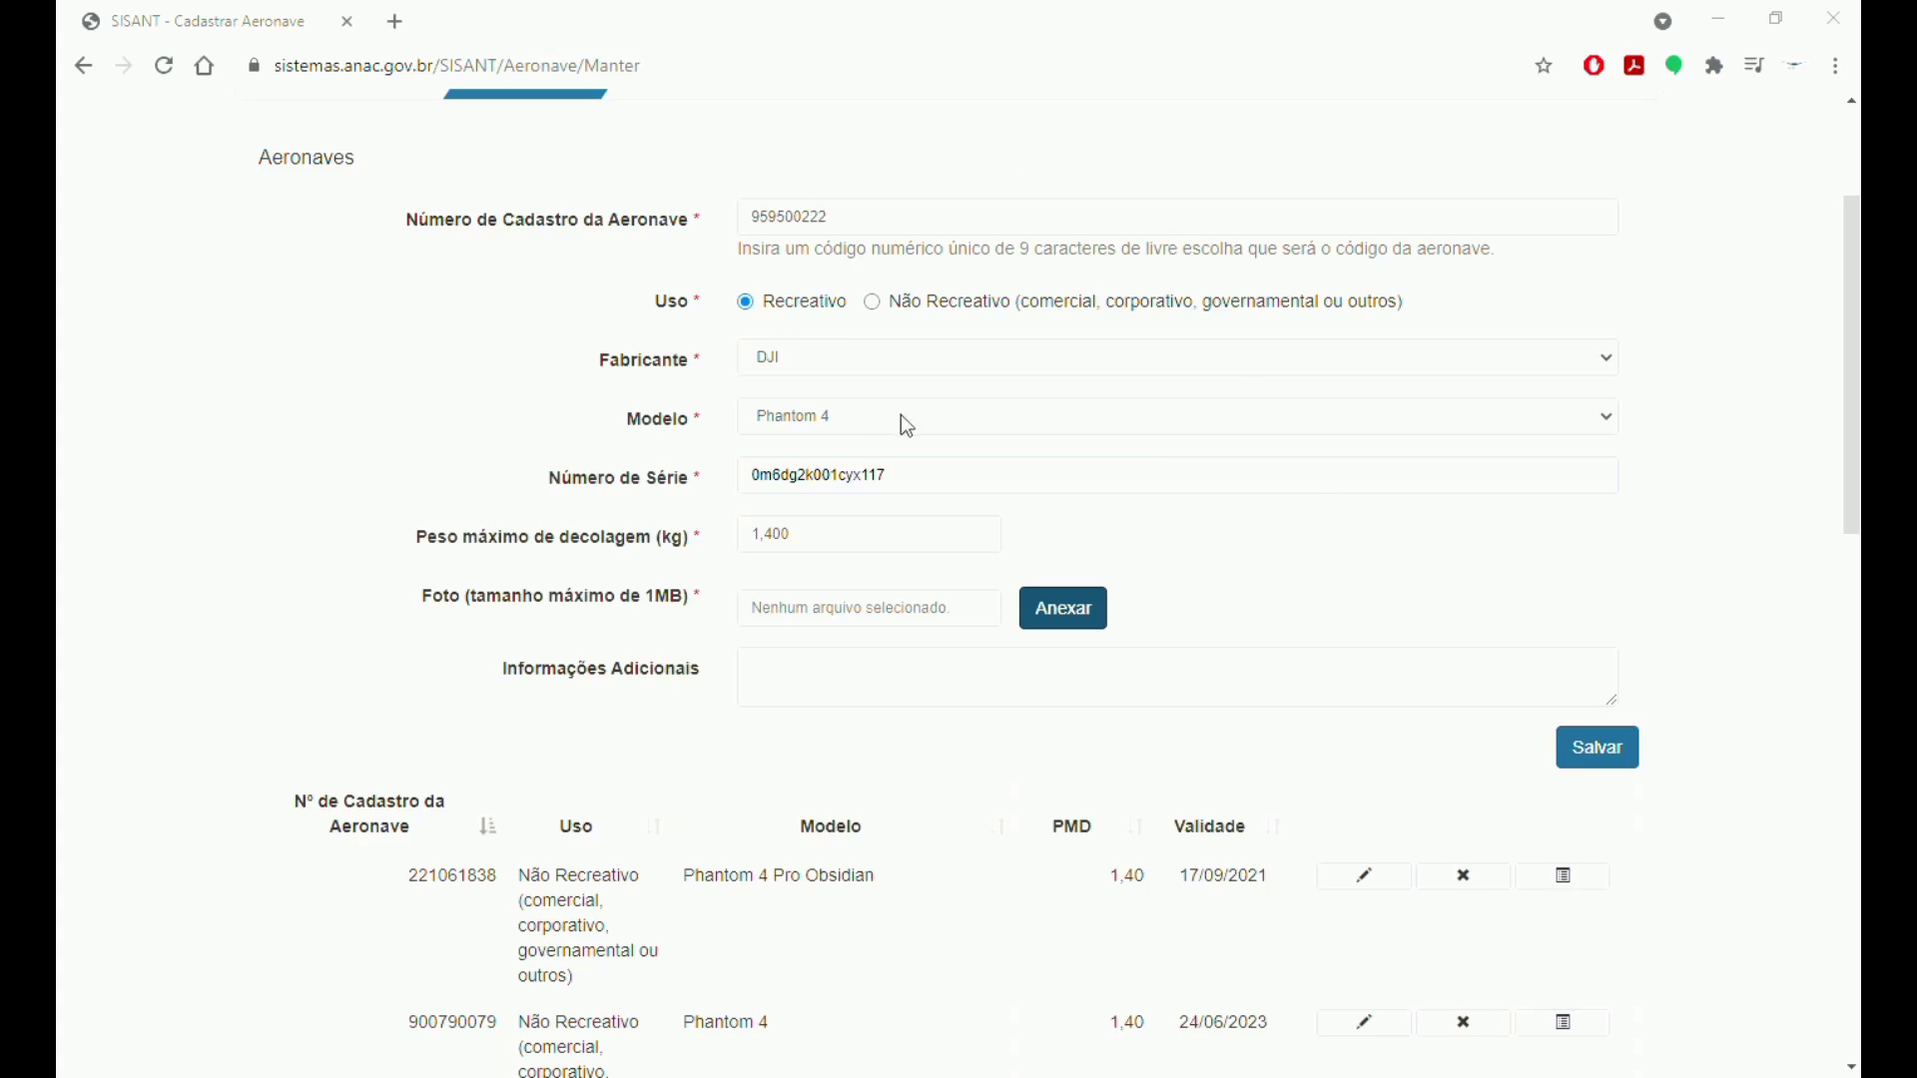
double_click(926, 232)
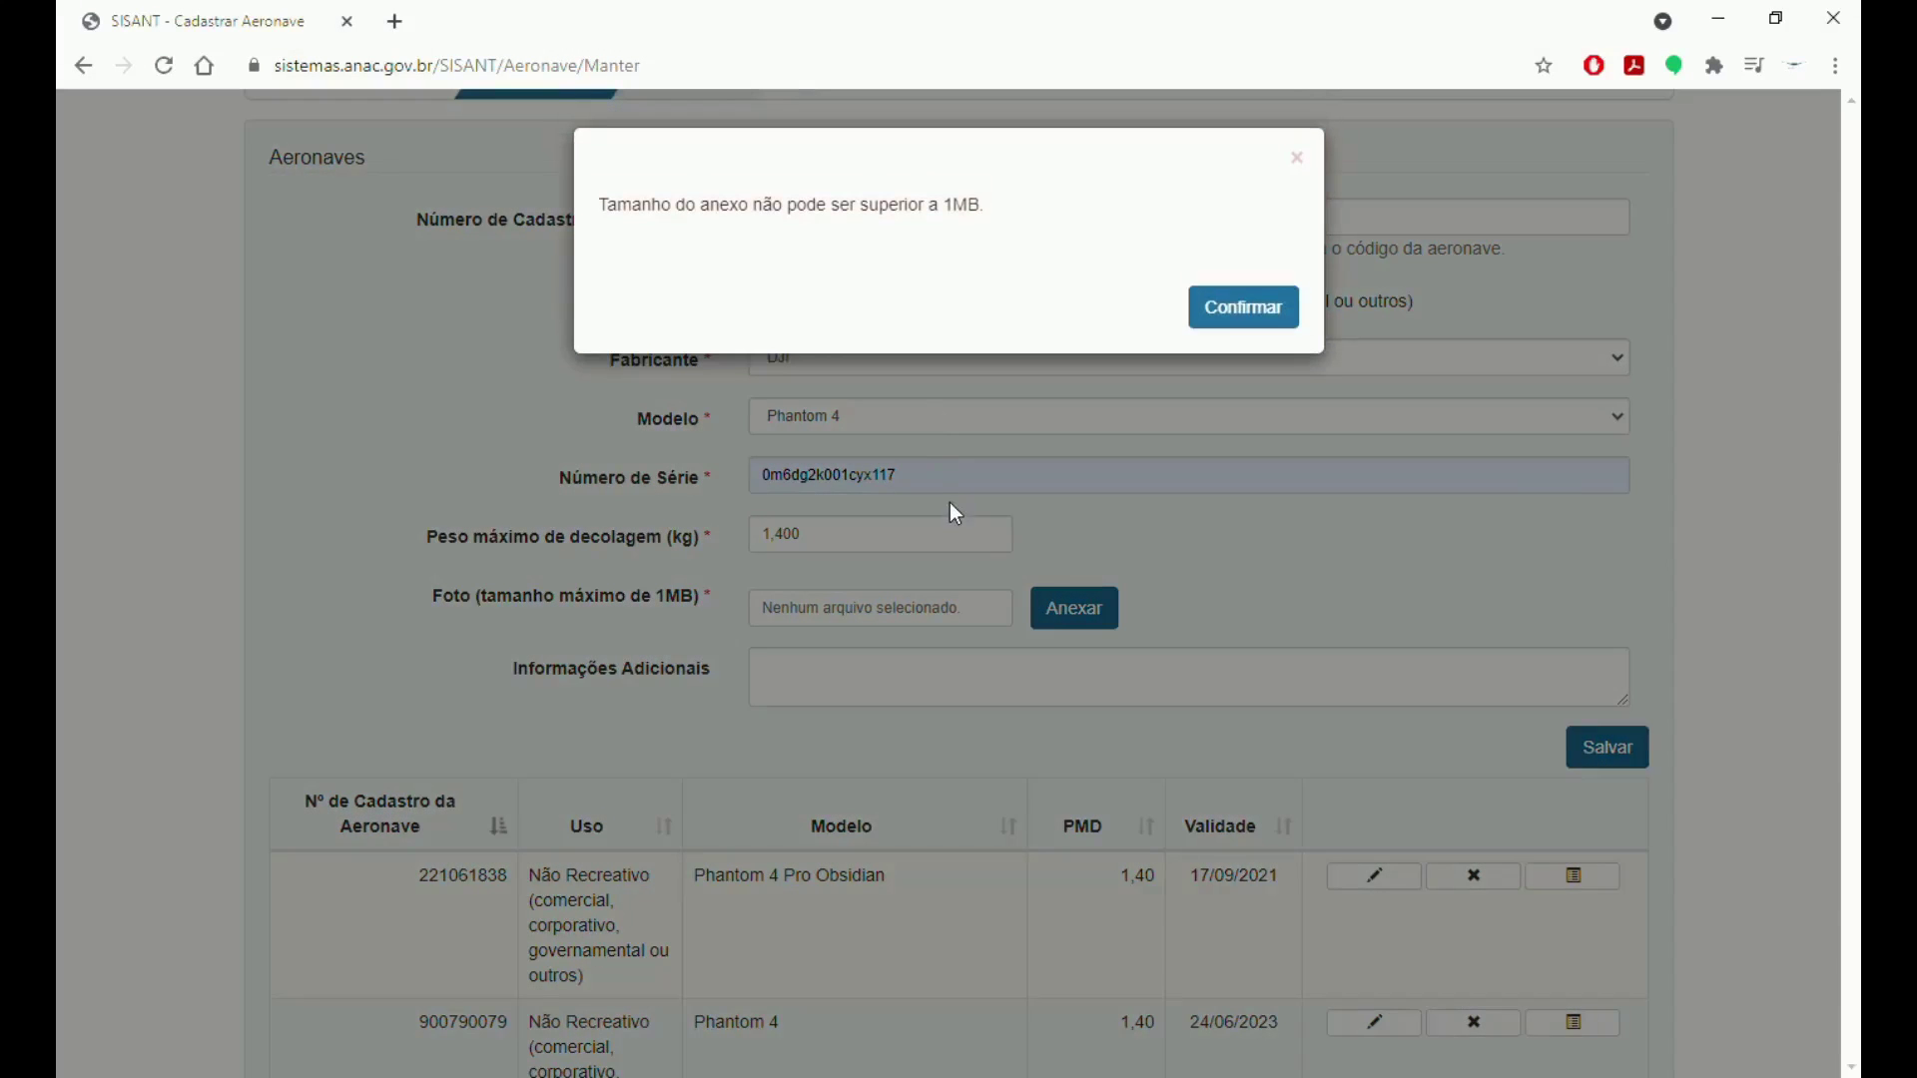
Dismiss the over-1MB errors and attach the smaller photo 2-Girls-with-drone-4.jpg.
left_click(1243, 307)
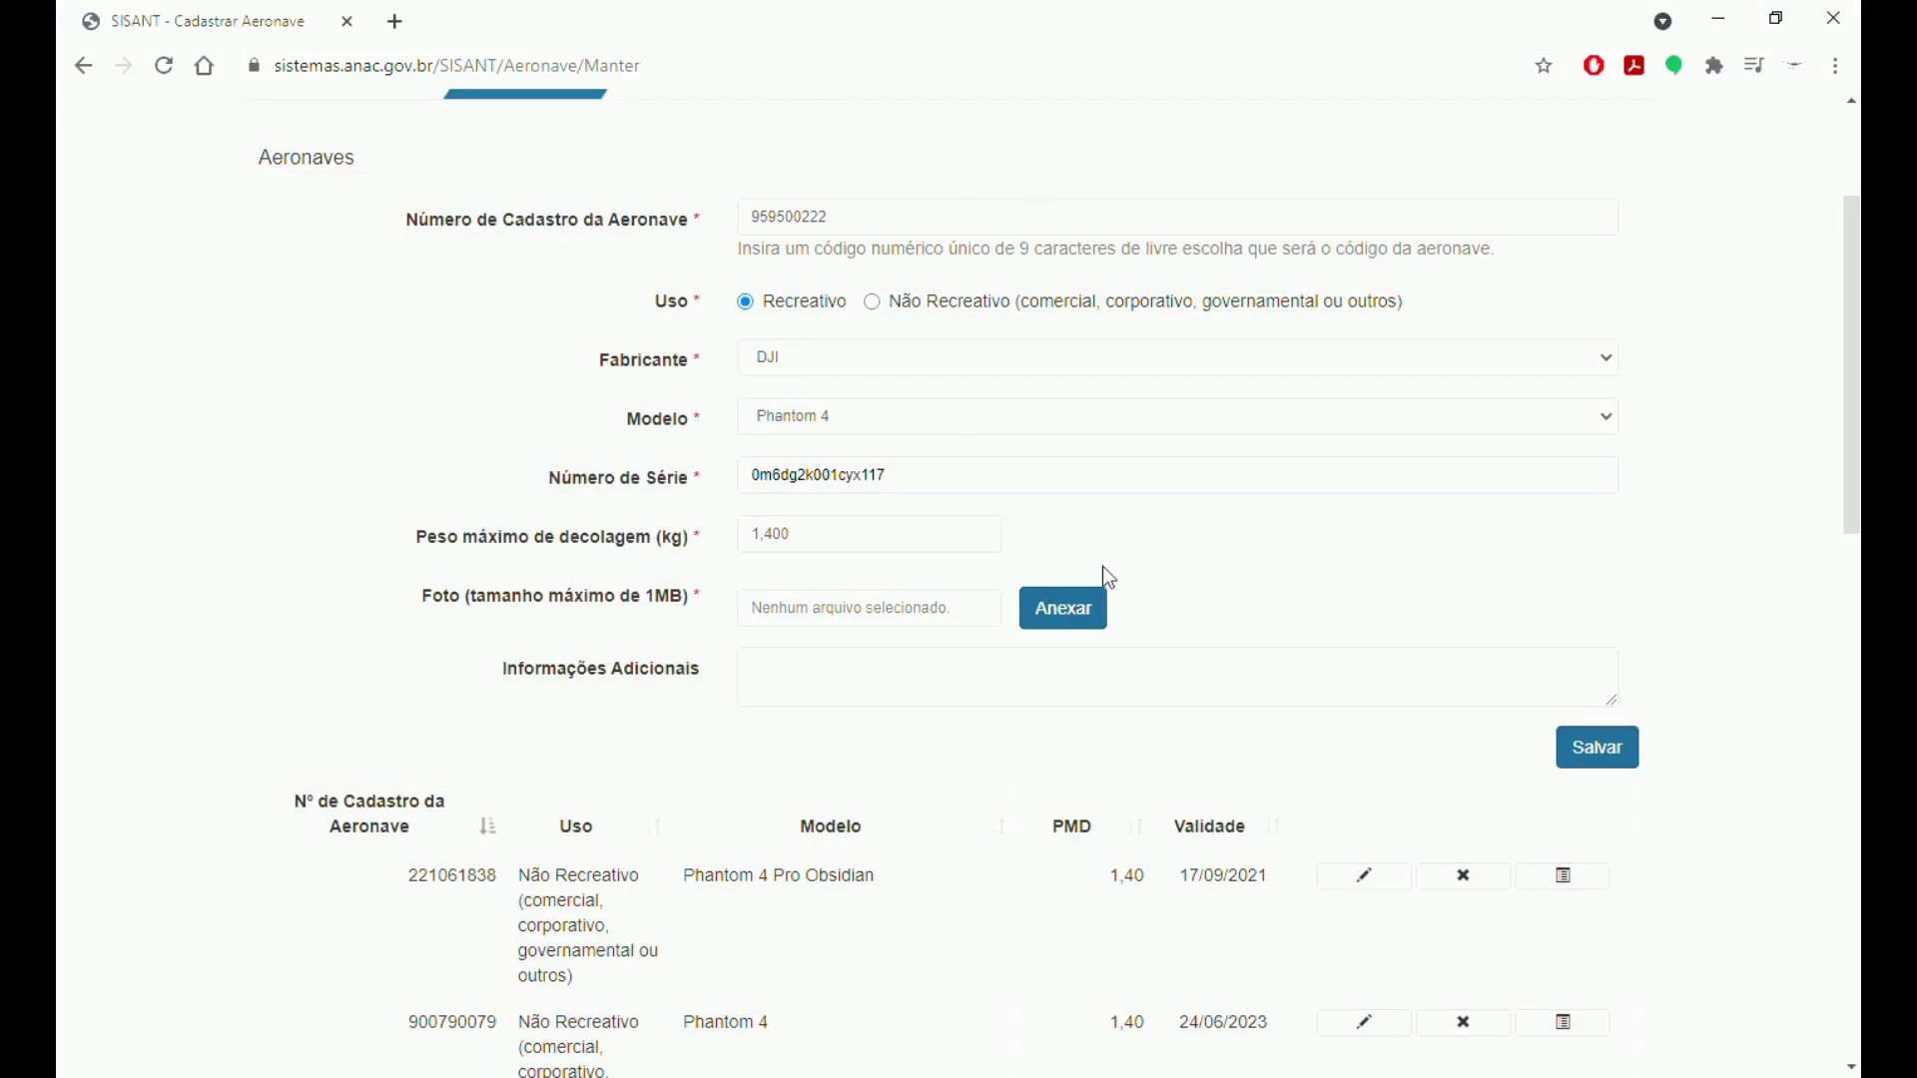
left_click(1059, 619)
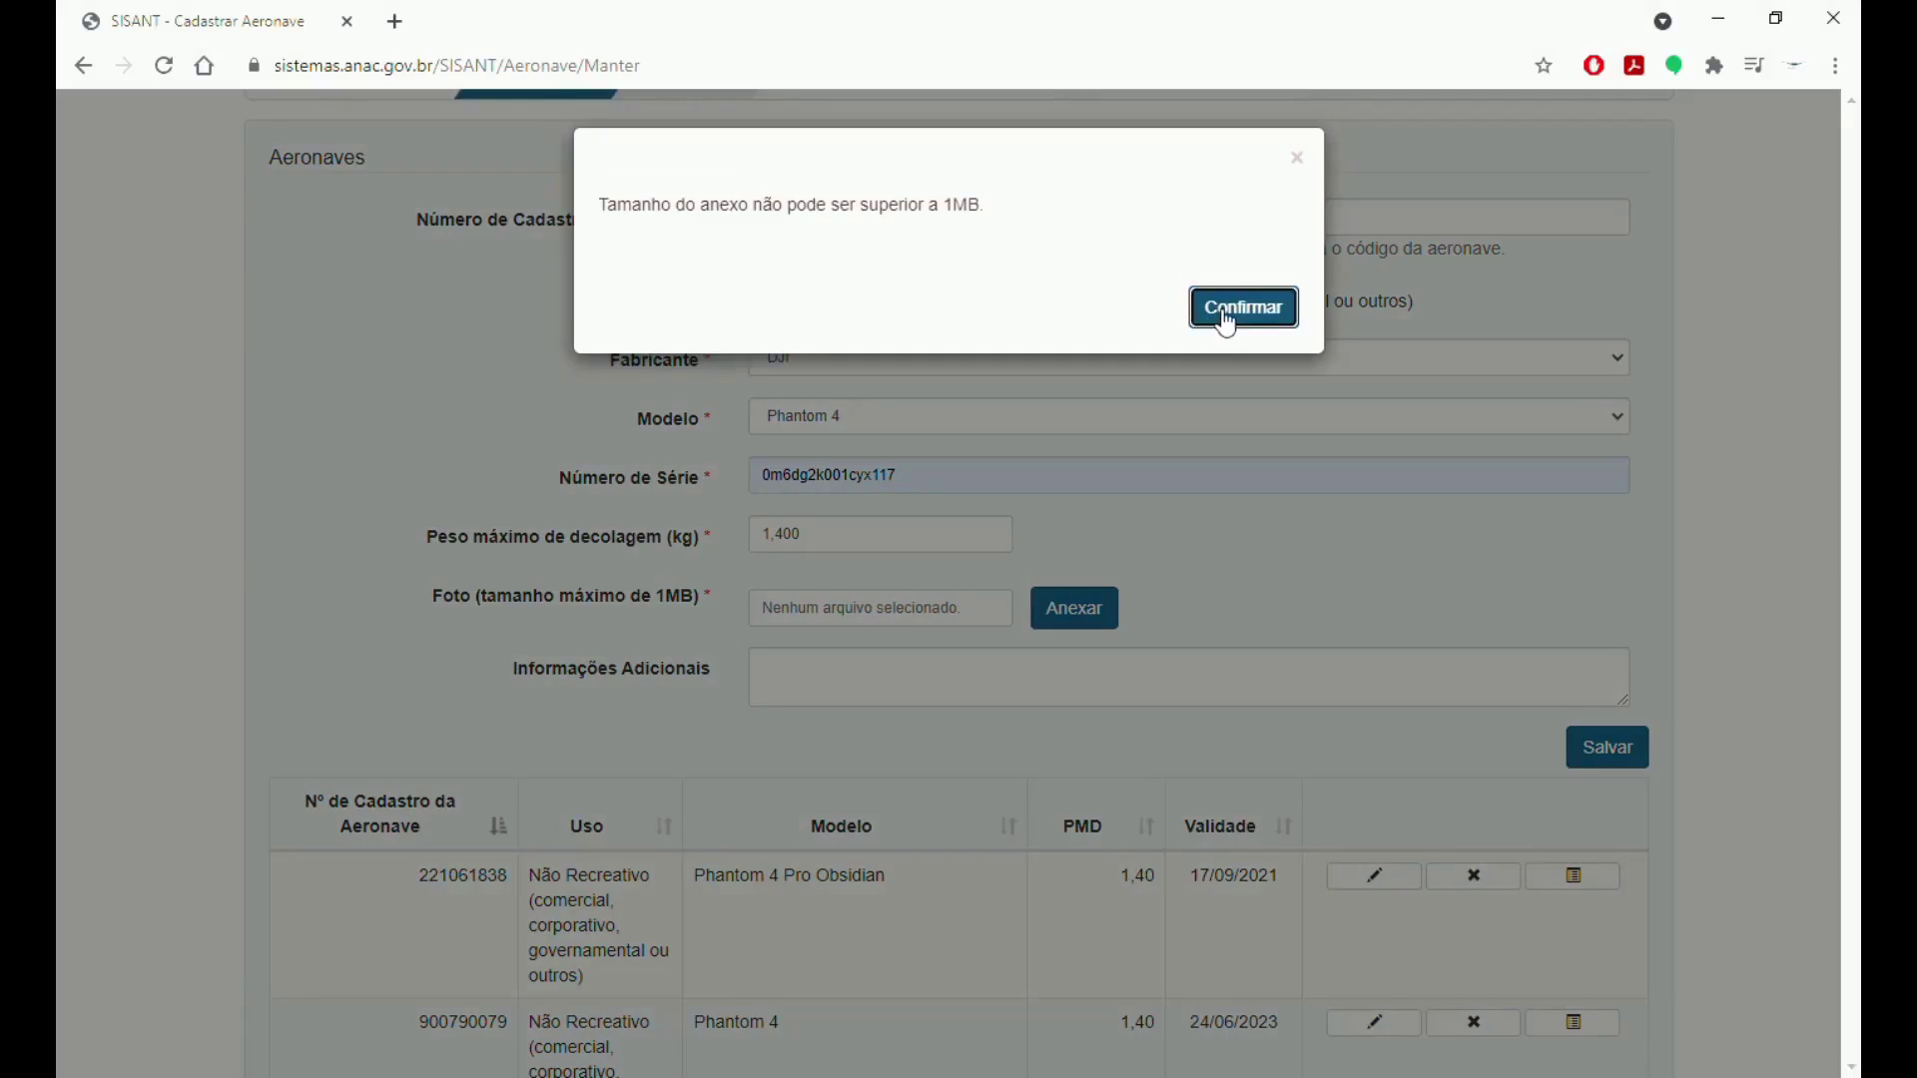
left_click(1222, 314)
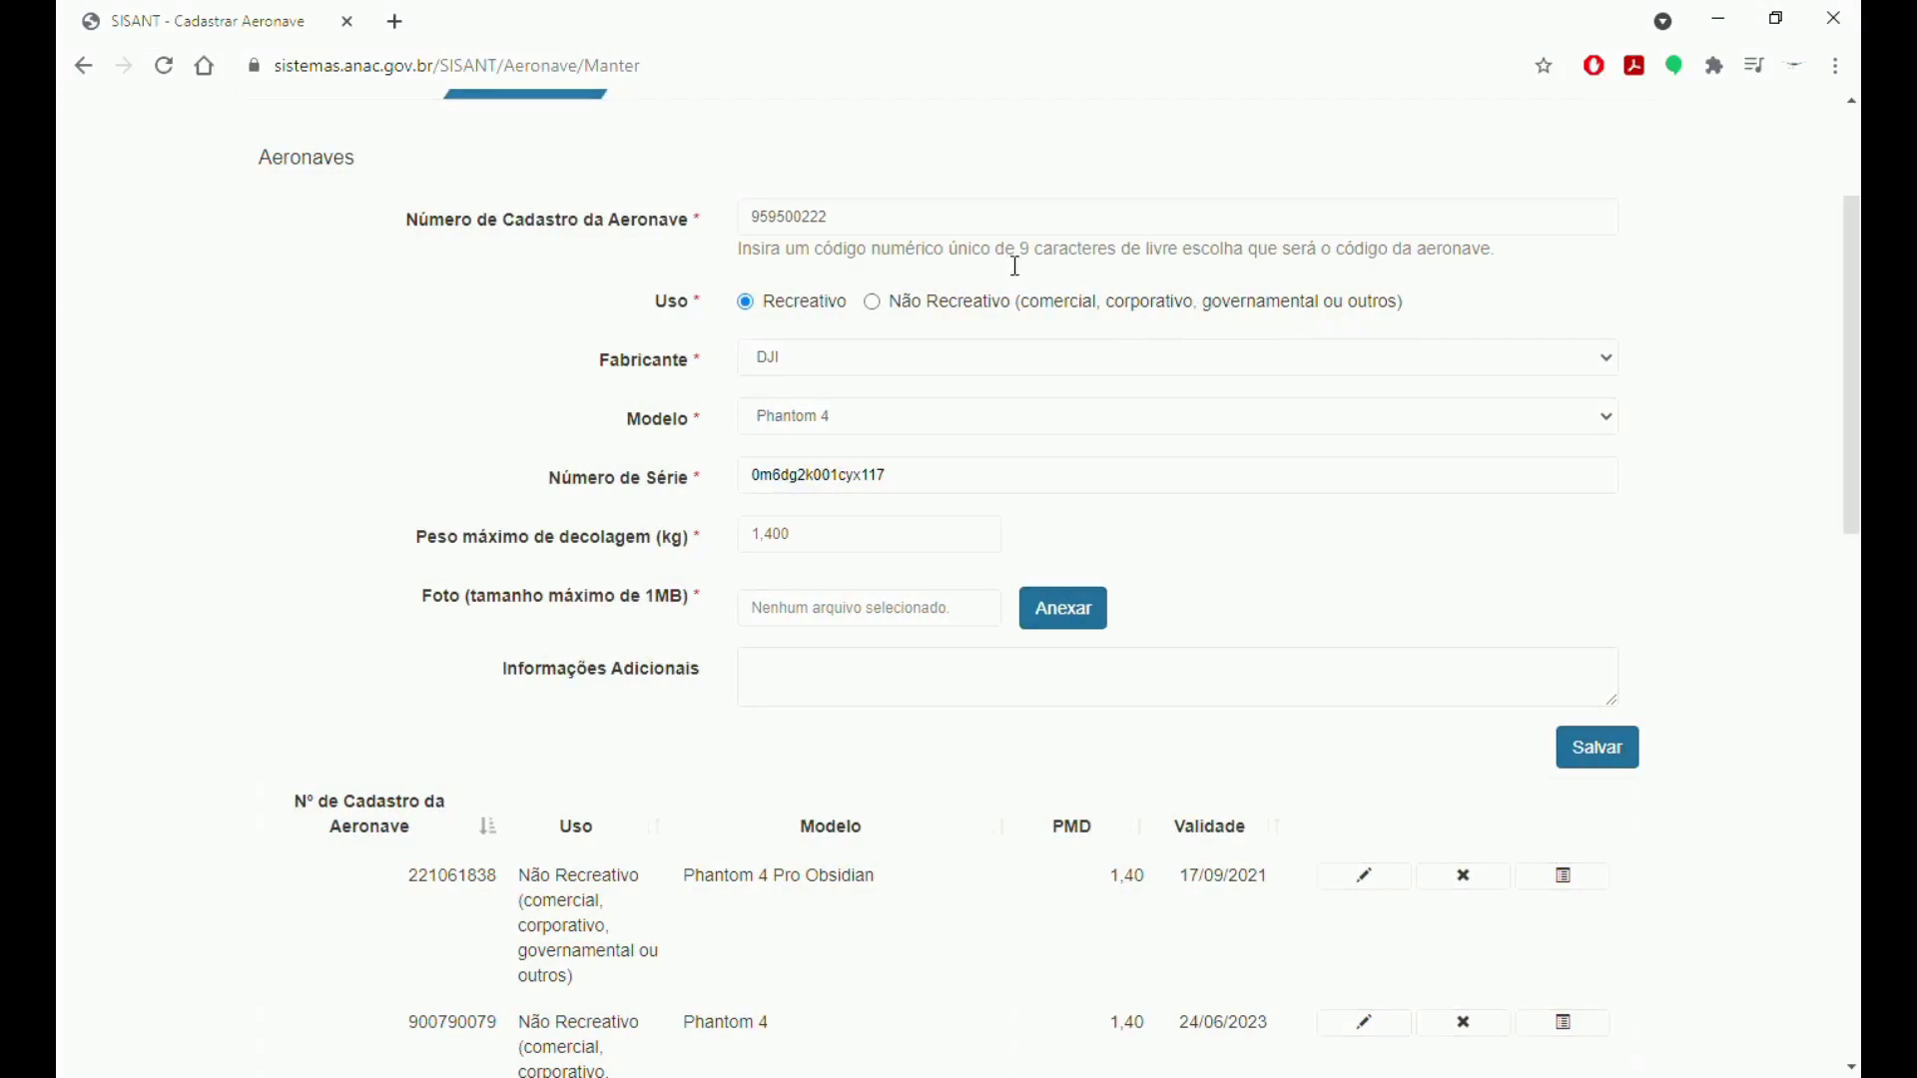
left_click(1073, 604)
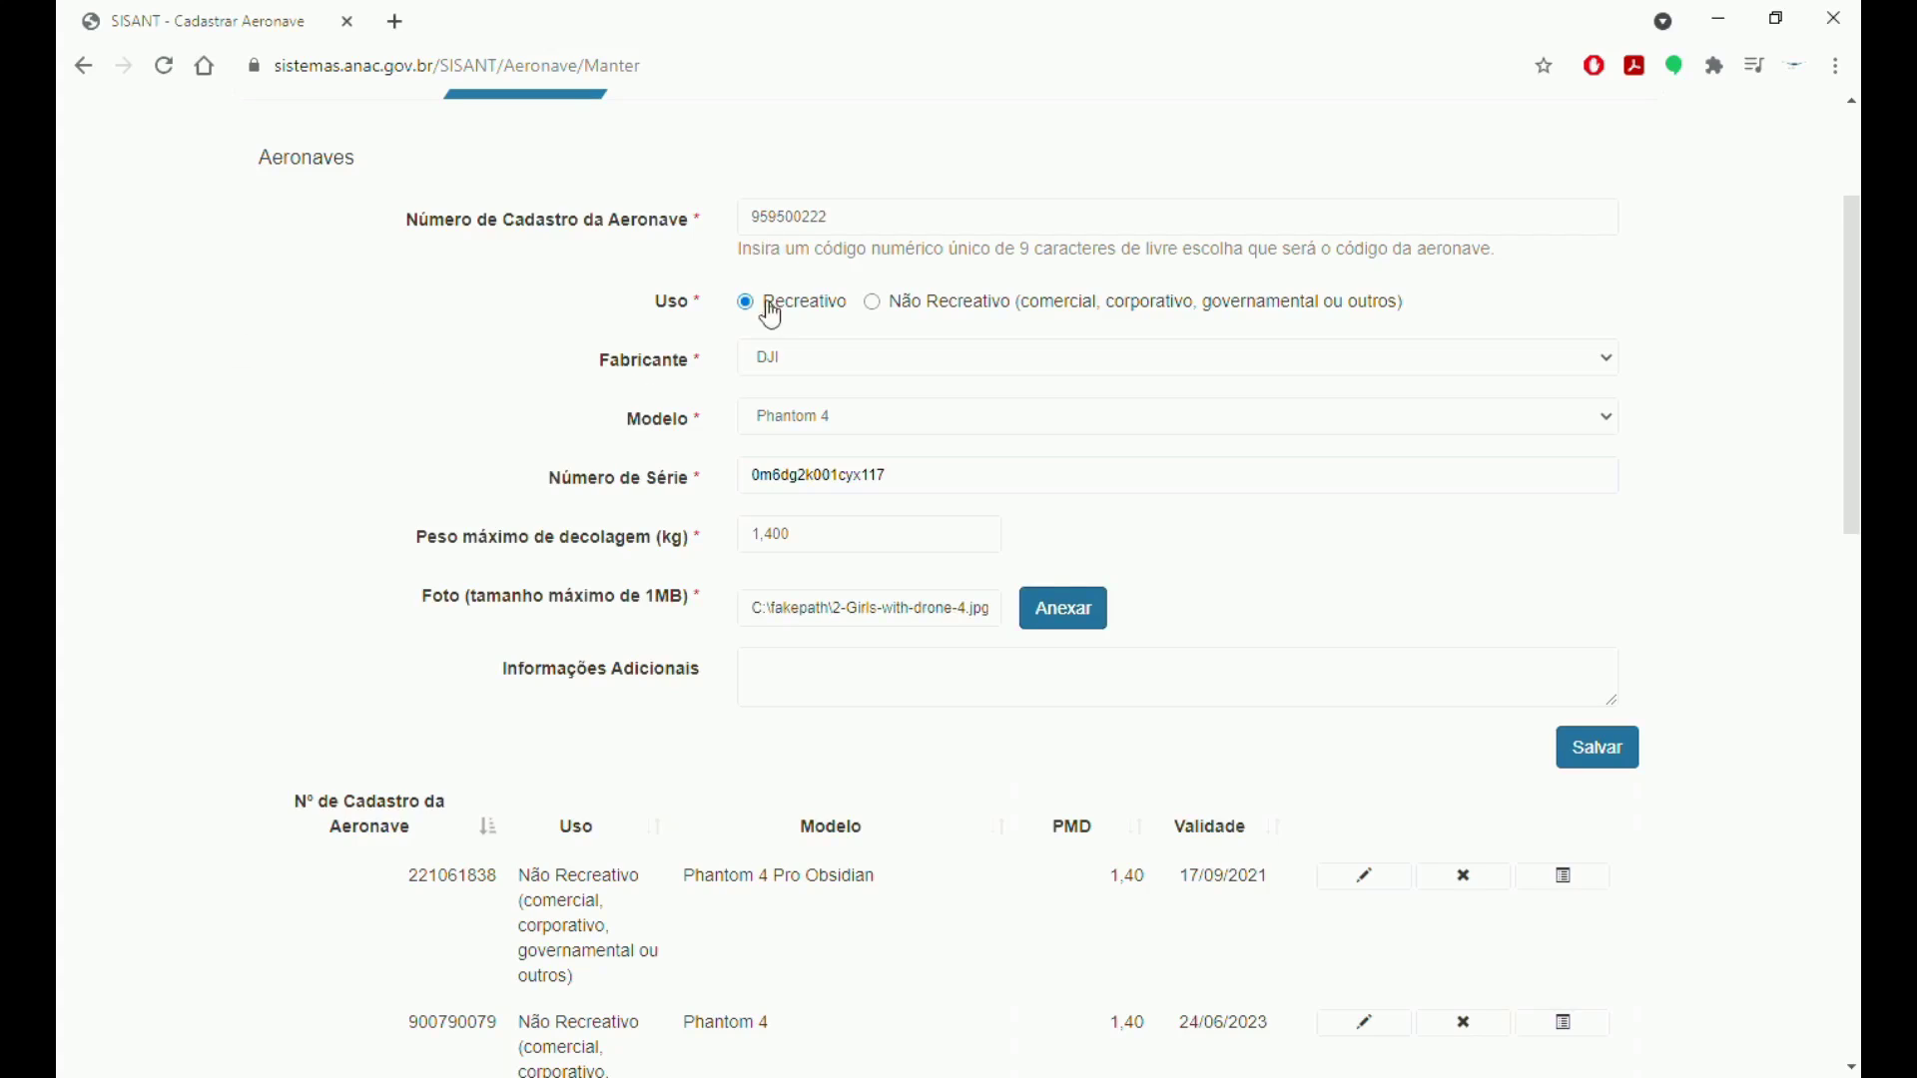
Enter 'TESTE DO SISANT DRONES' under Informações Adicionais and save the aircraft.
scroll(943, 667, "down", 1)
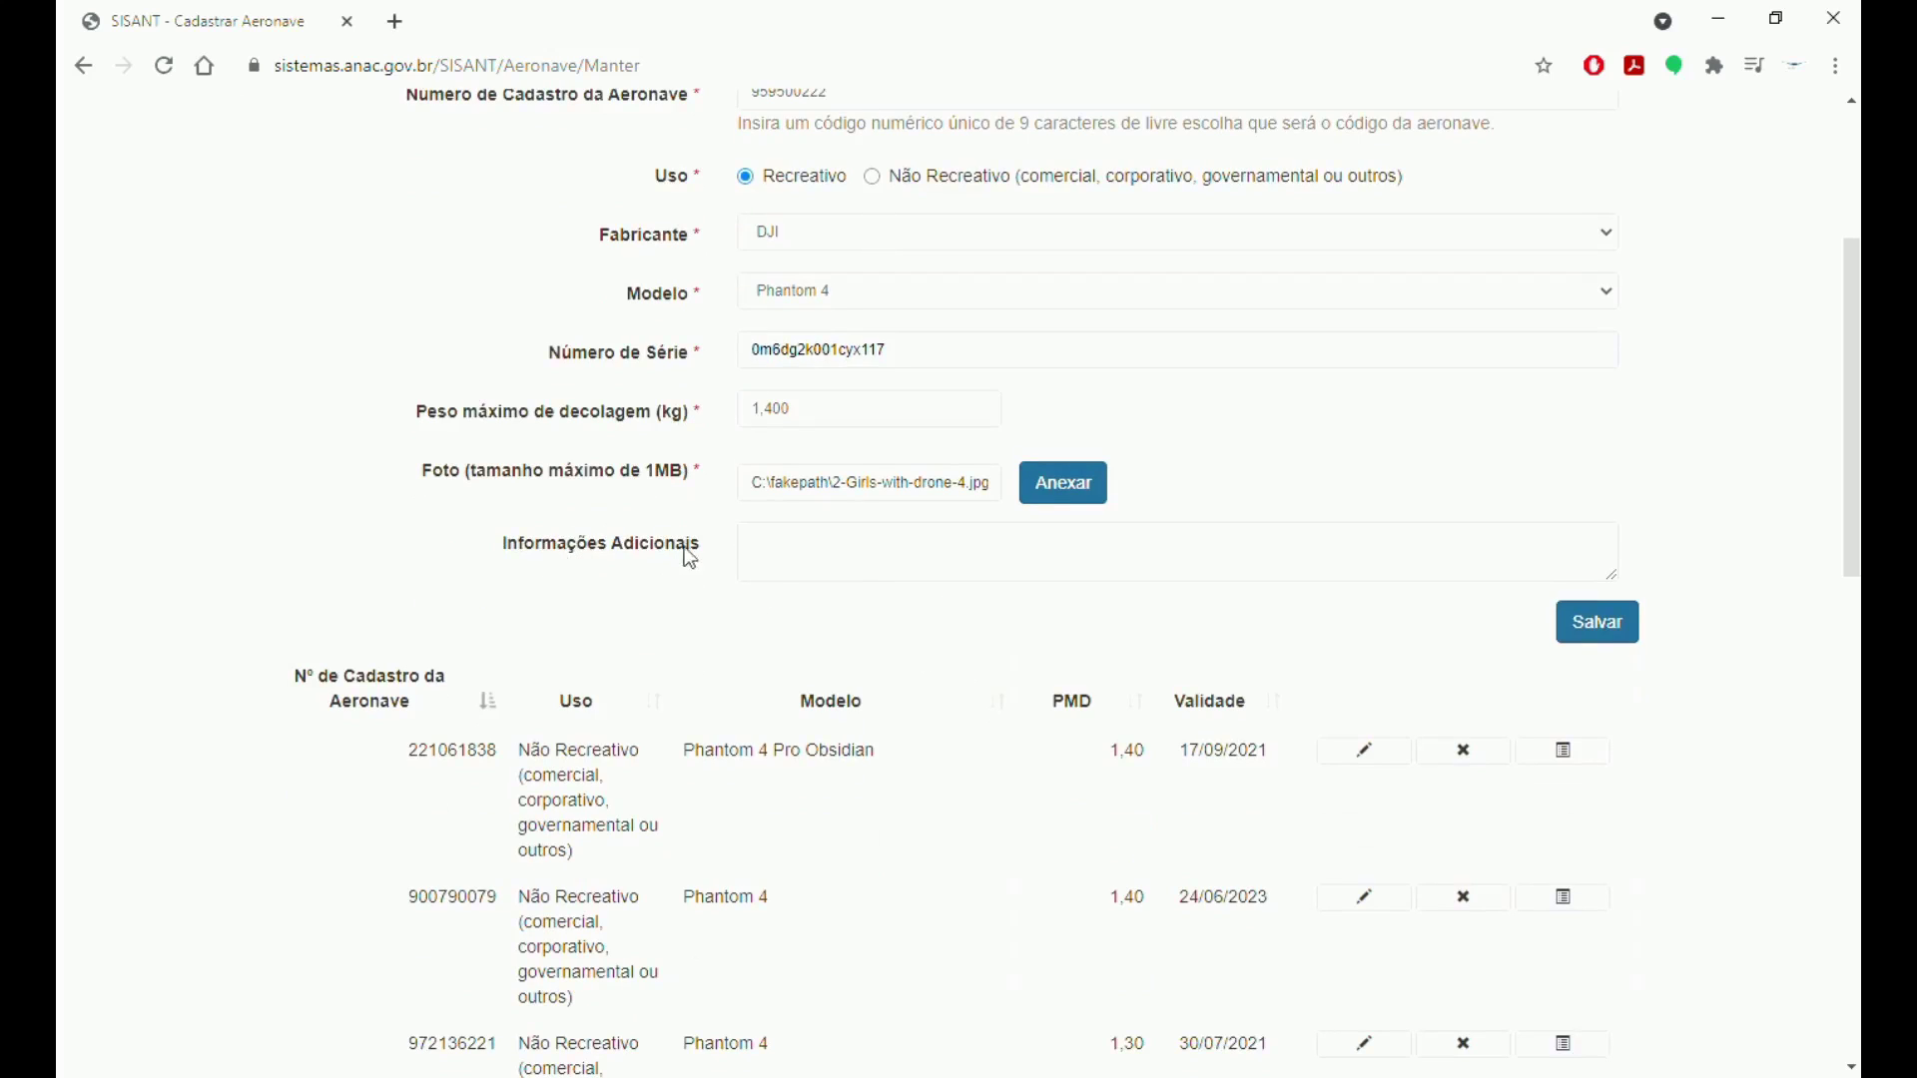
left_click(958, 538)
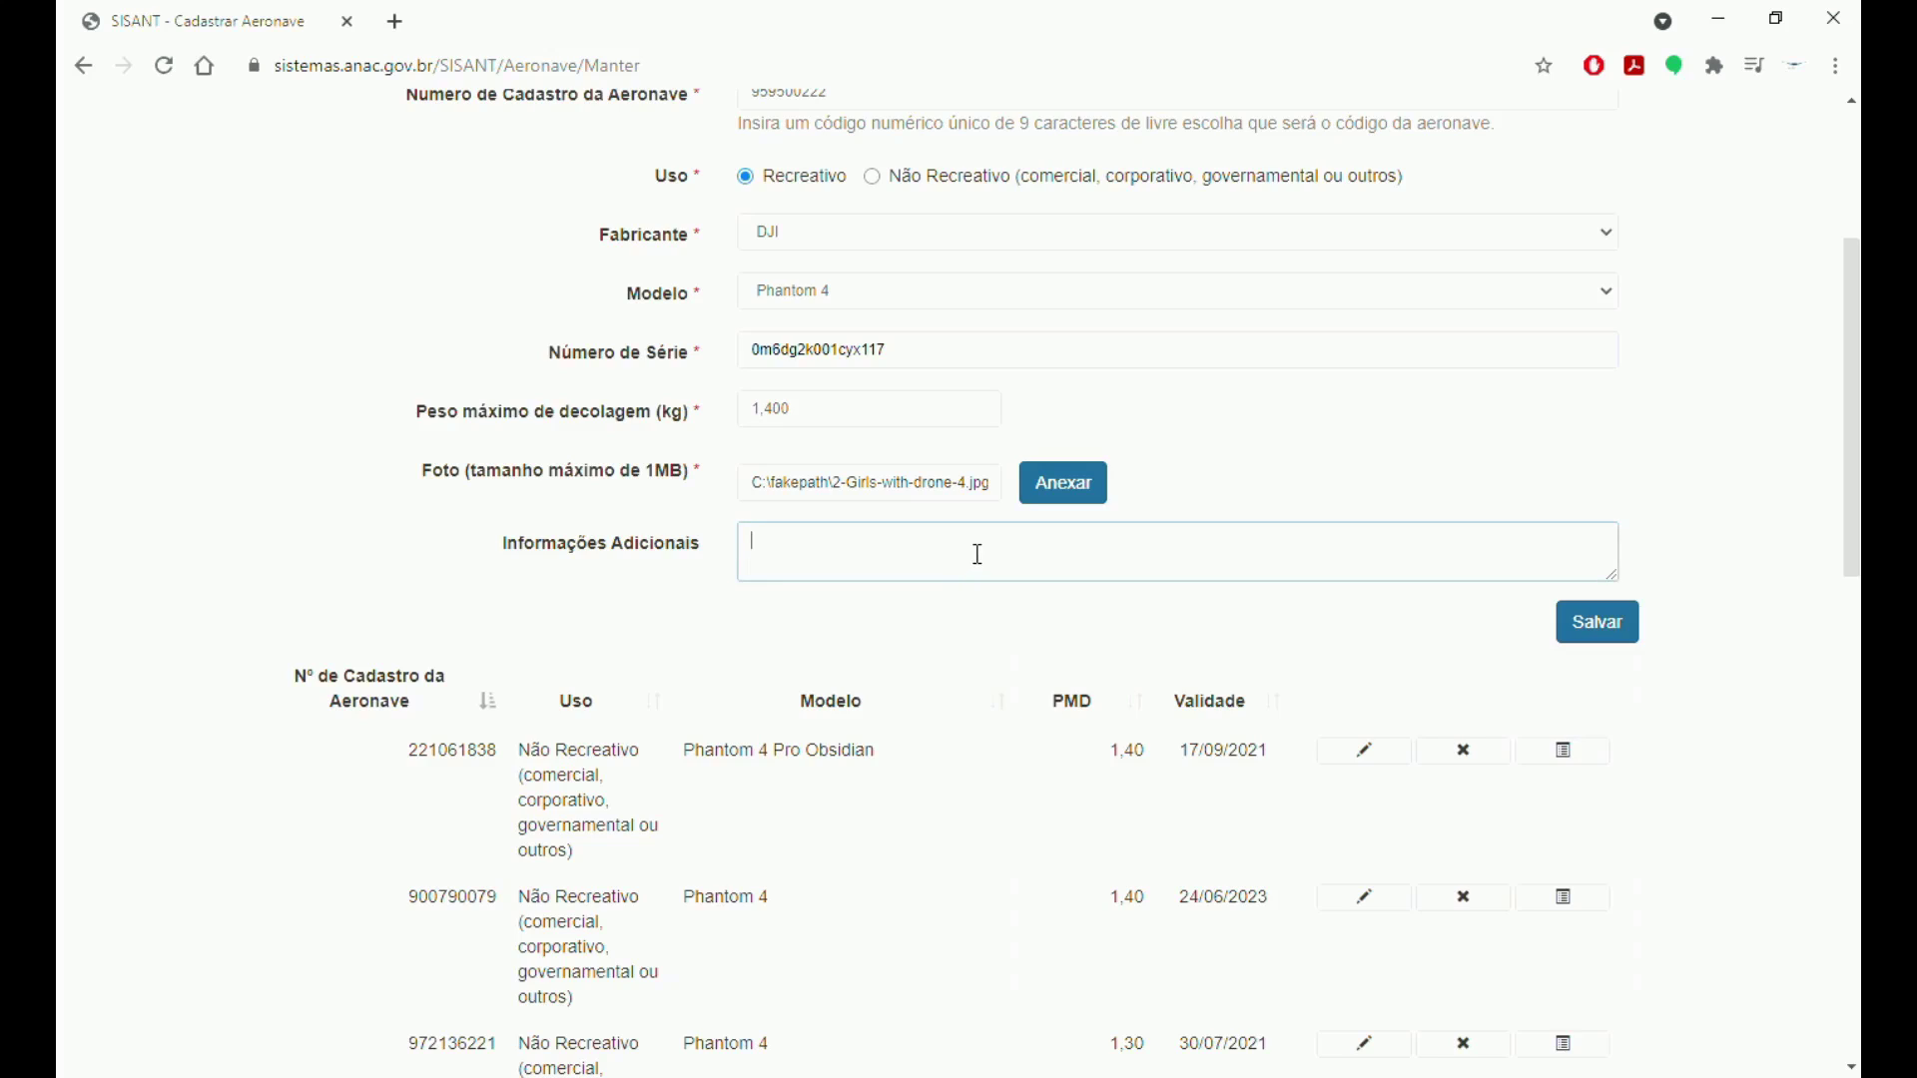
type("TESTE DO SISANT DROMNES")
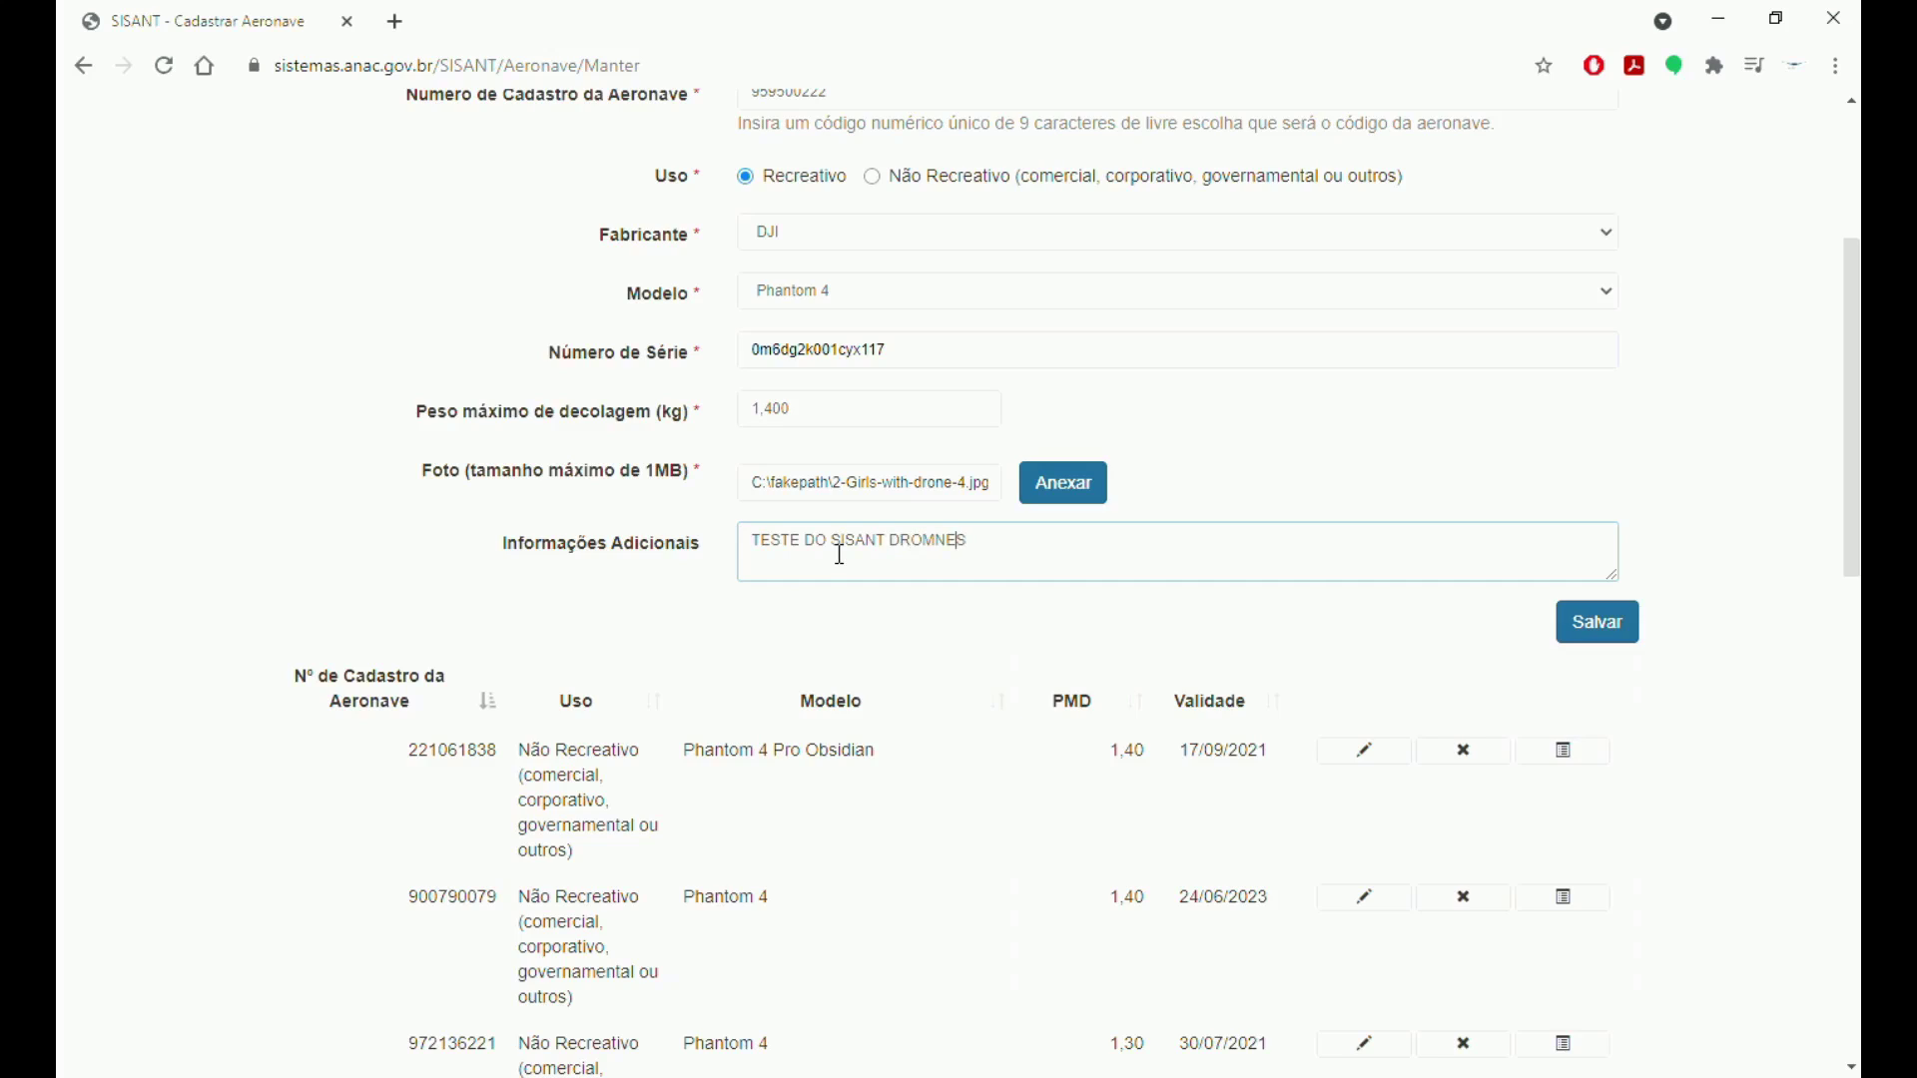
key("BackSpace")
left_click(1596, 630)
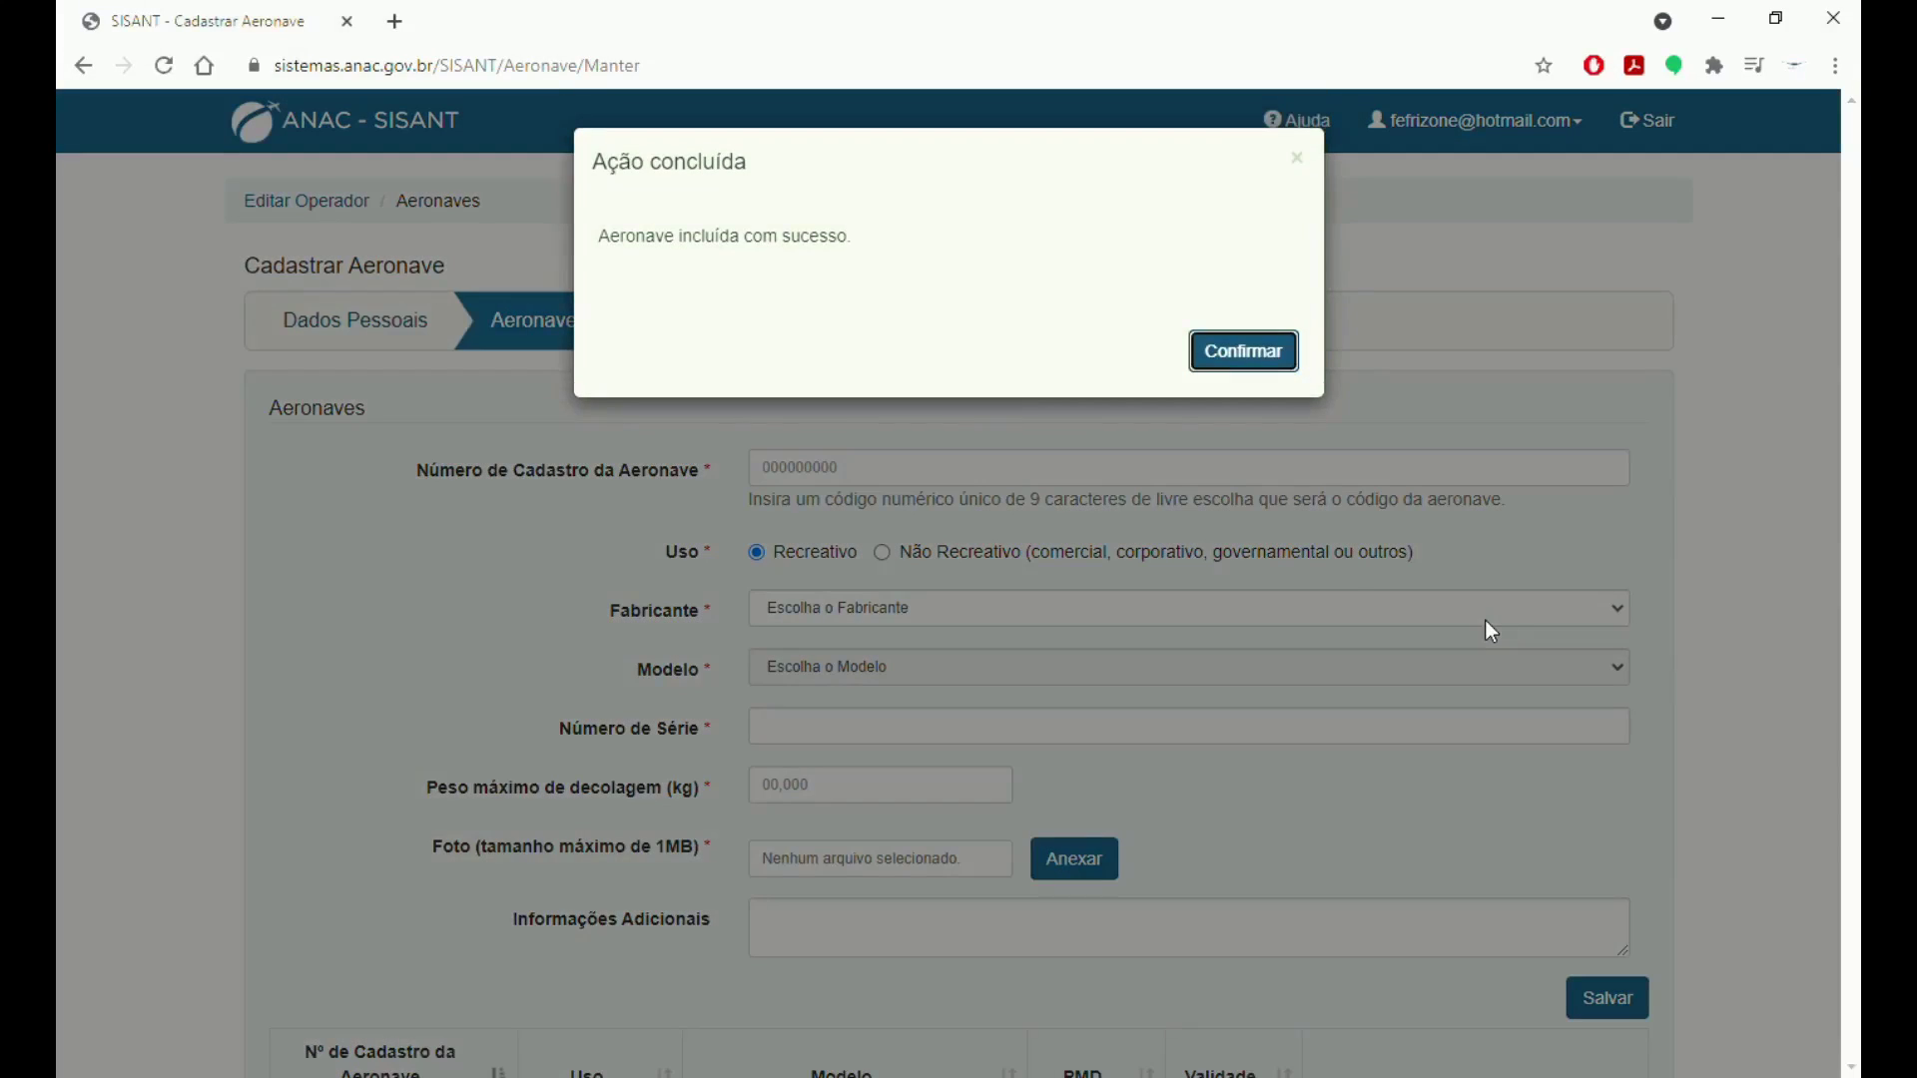
Acknowledge the aircraft-added message and cancel the Certidão warning to stay on Aeronaves.
left_click(1234, 360)
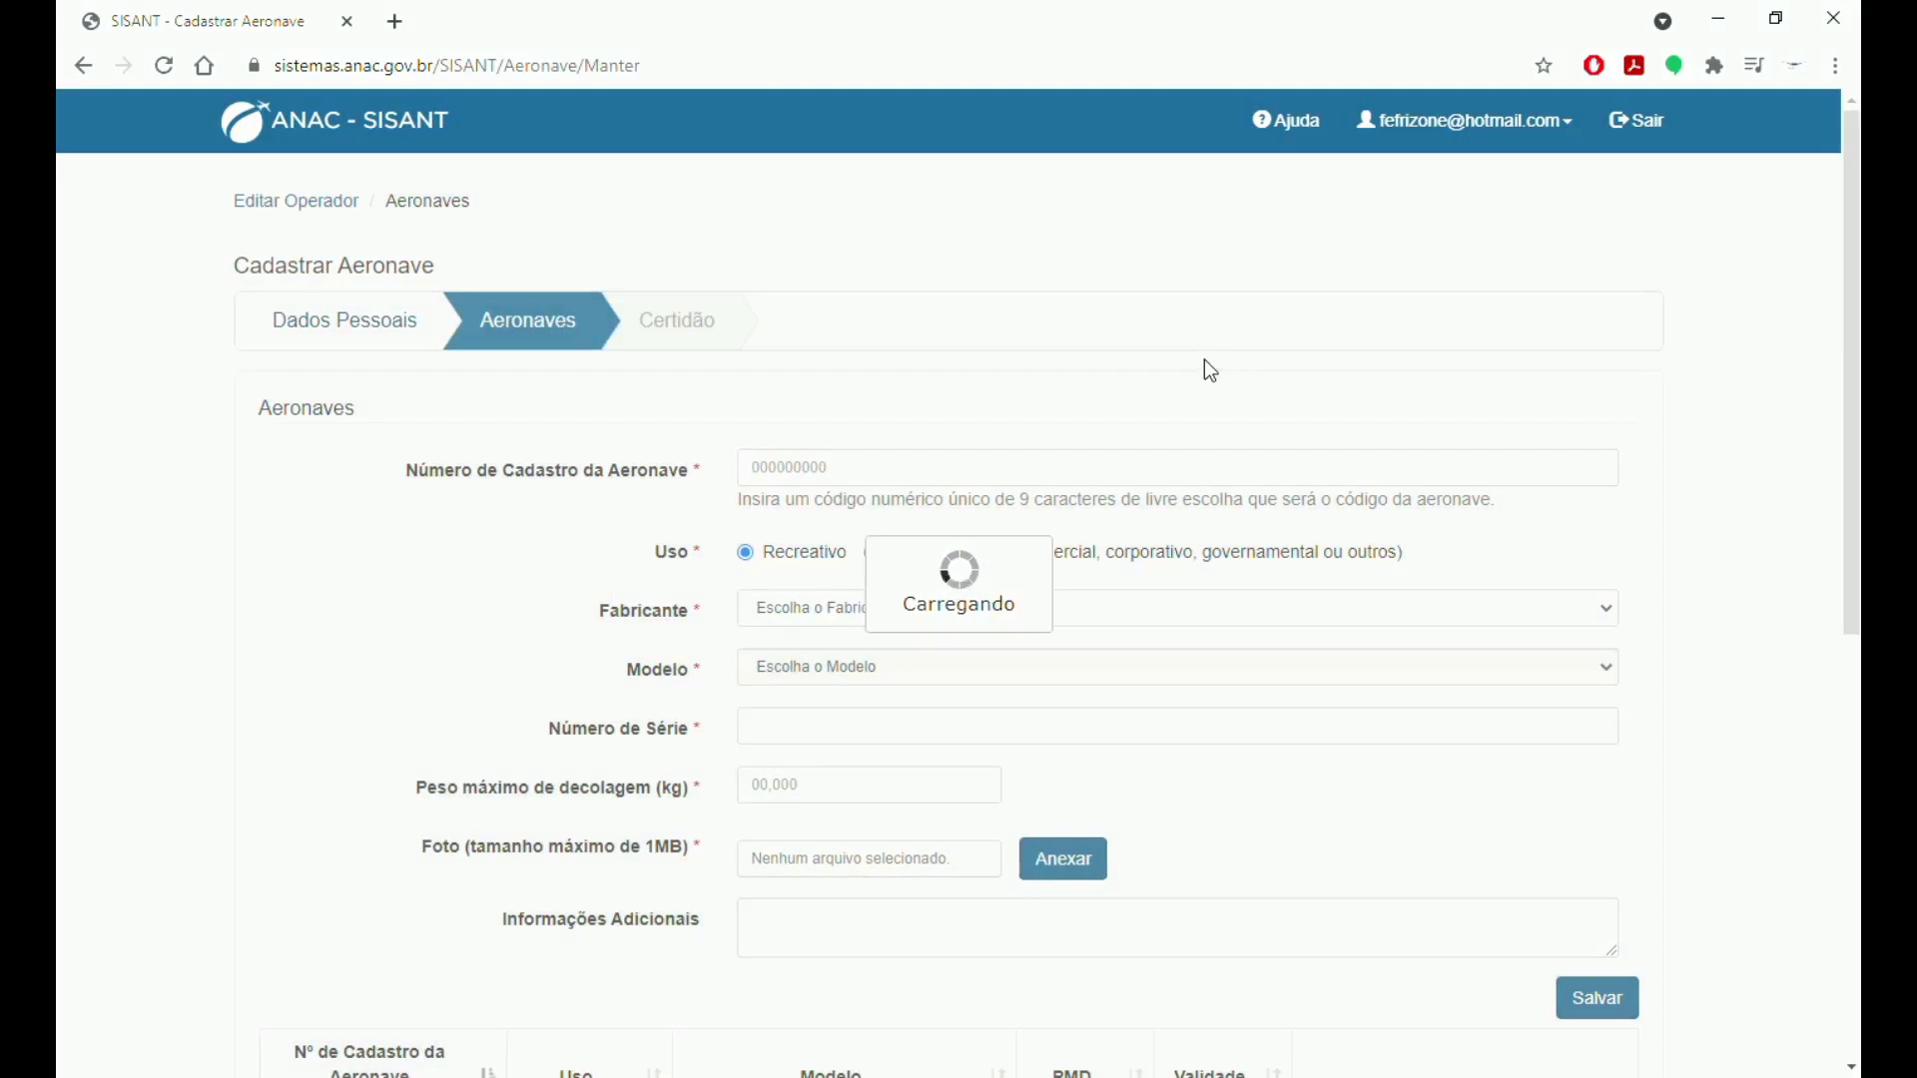
left_click(669, 328)
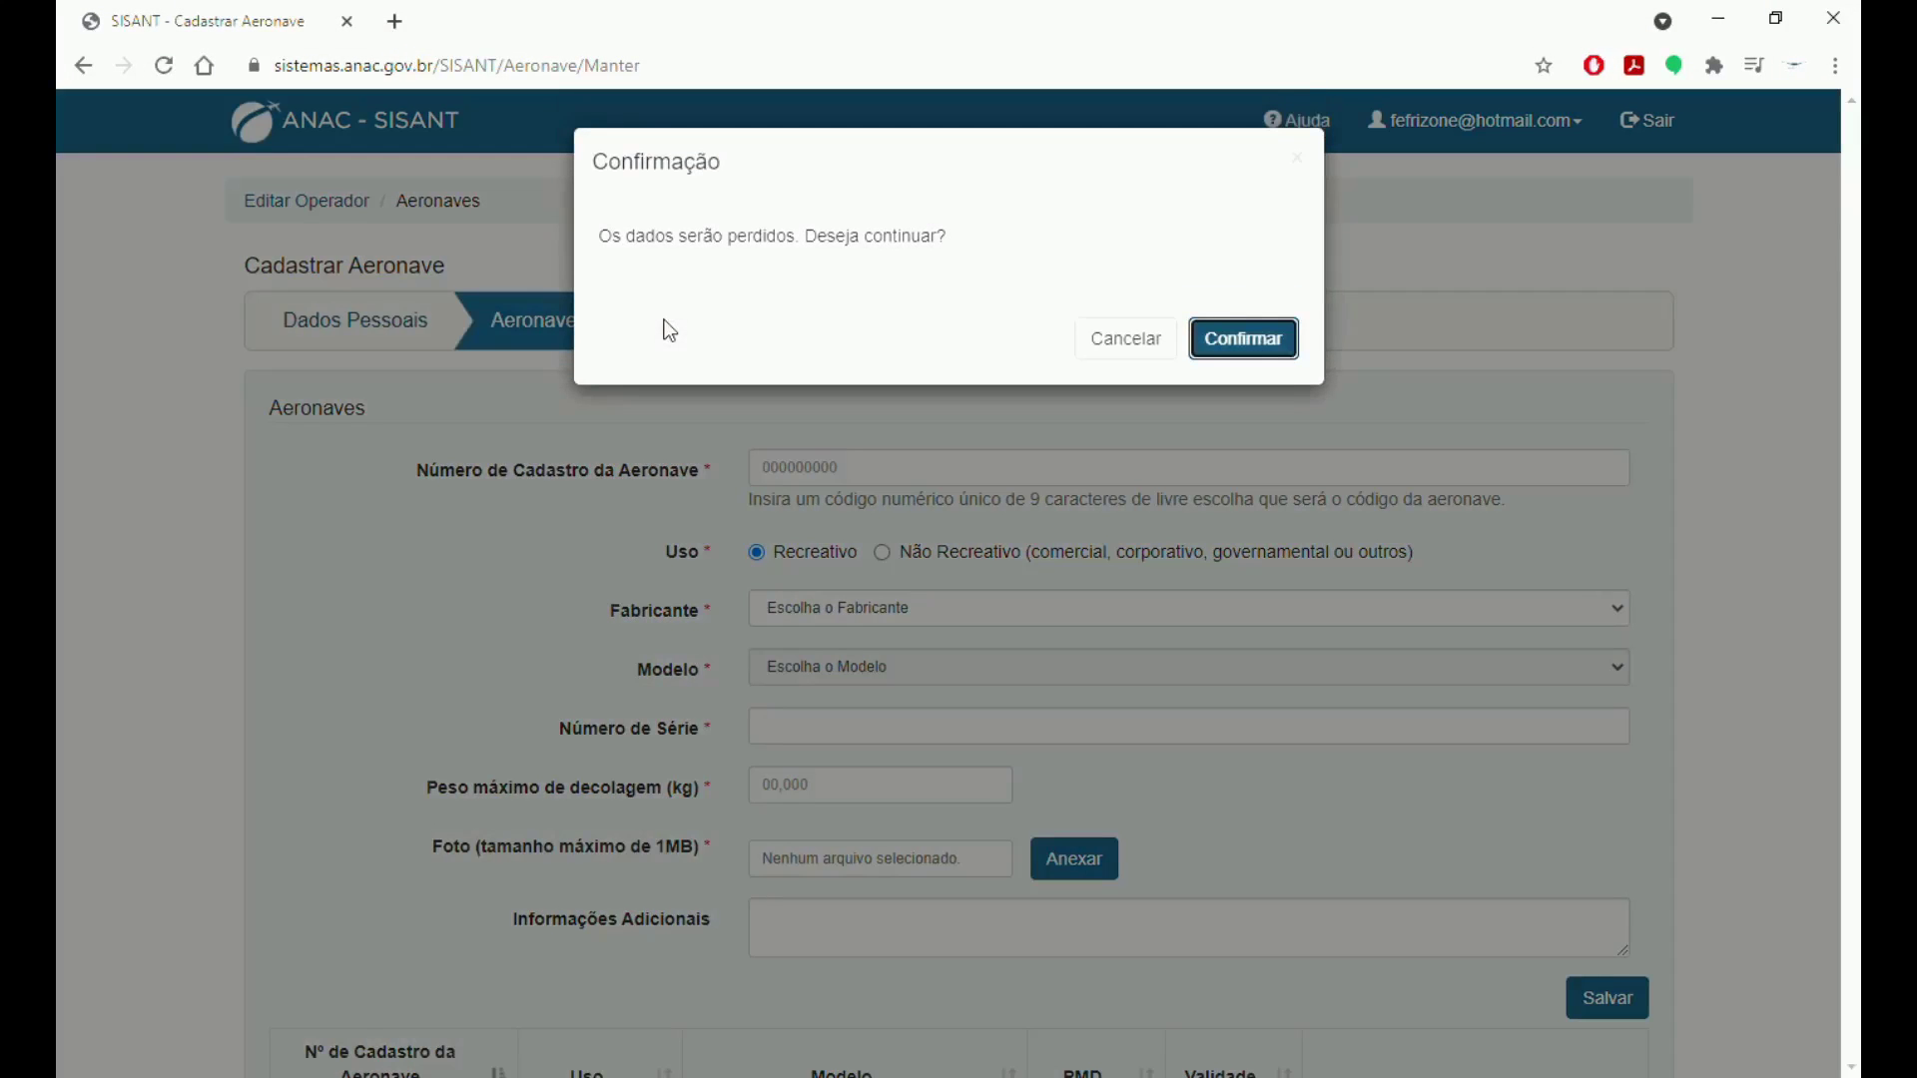
left_click(1168, 350)
Tick 'Li e concordo' on the responsibility term, save and proceed, and confirm.
scroll(1137, 509, "down", 8)
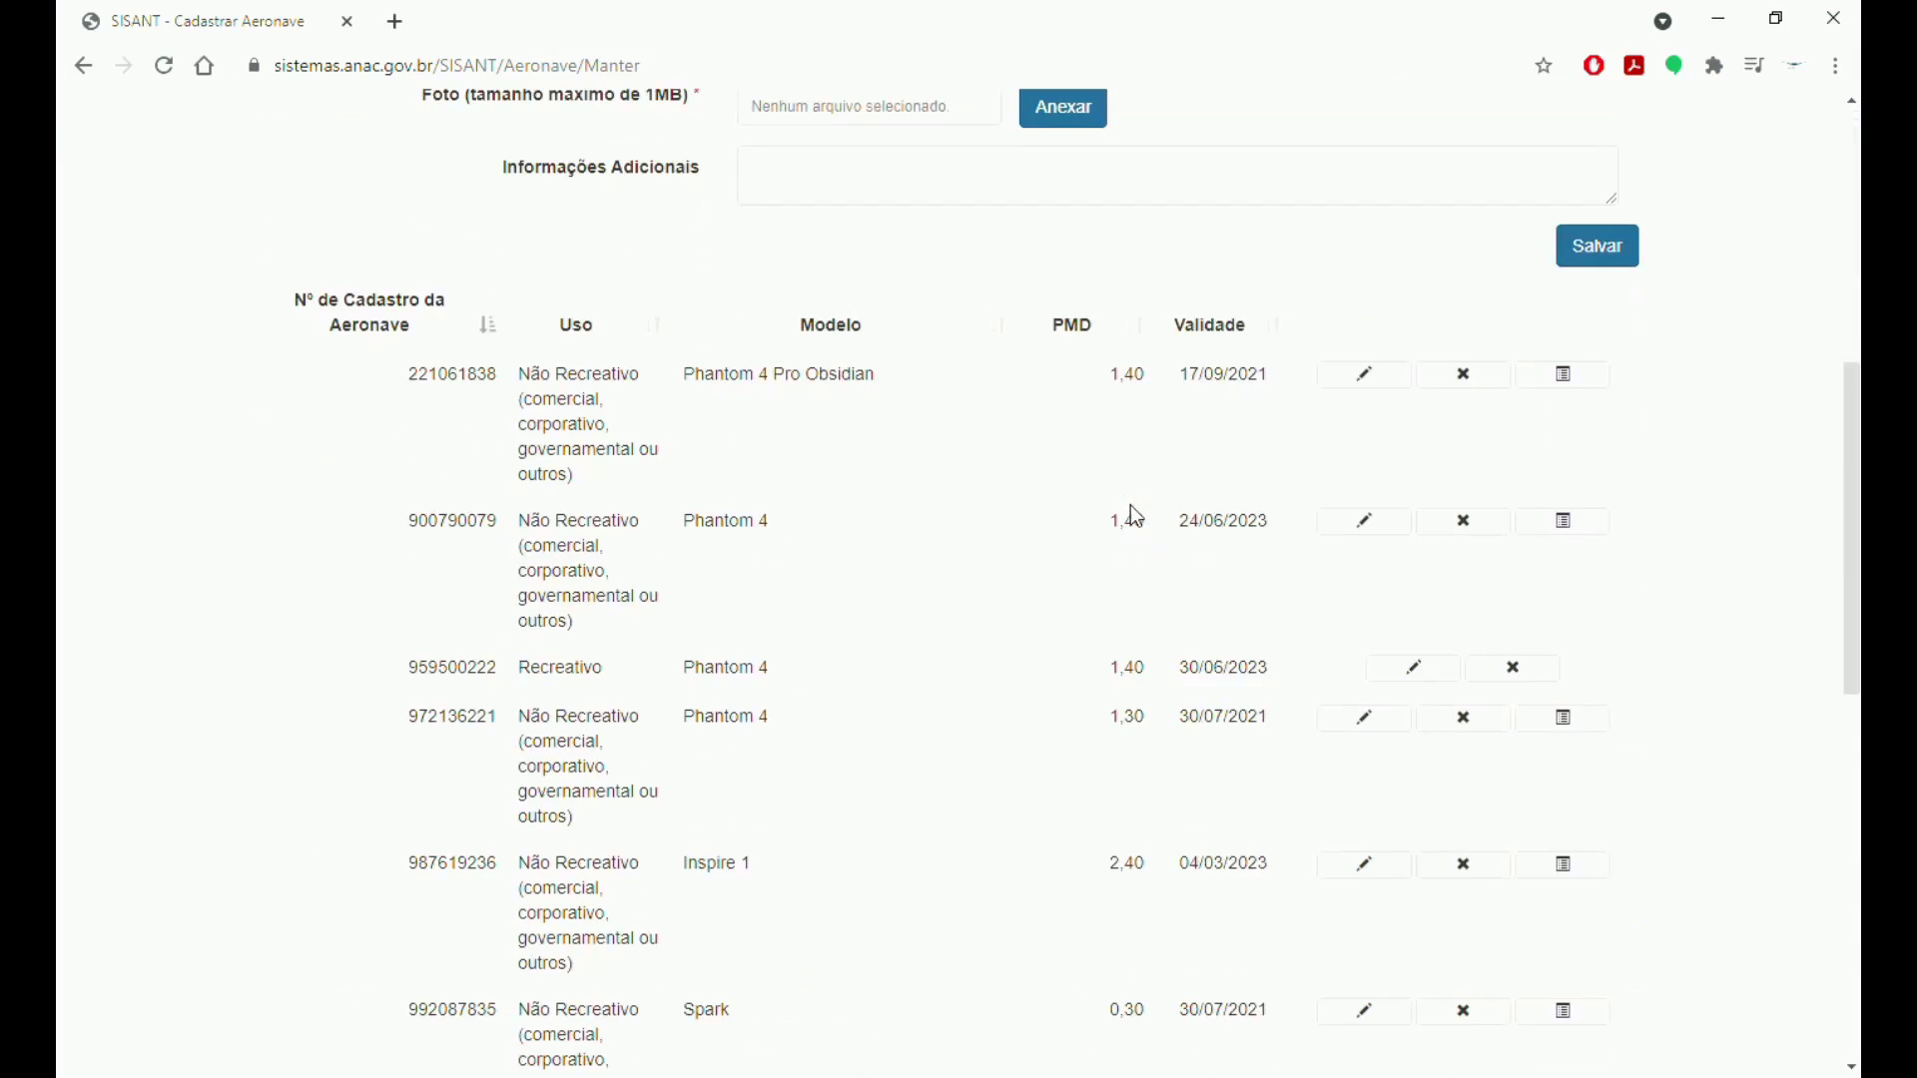
scroll(1136, 516, "down", 10)
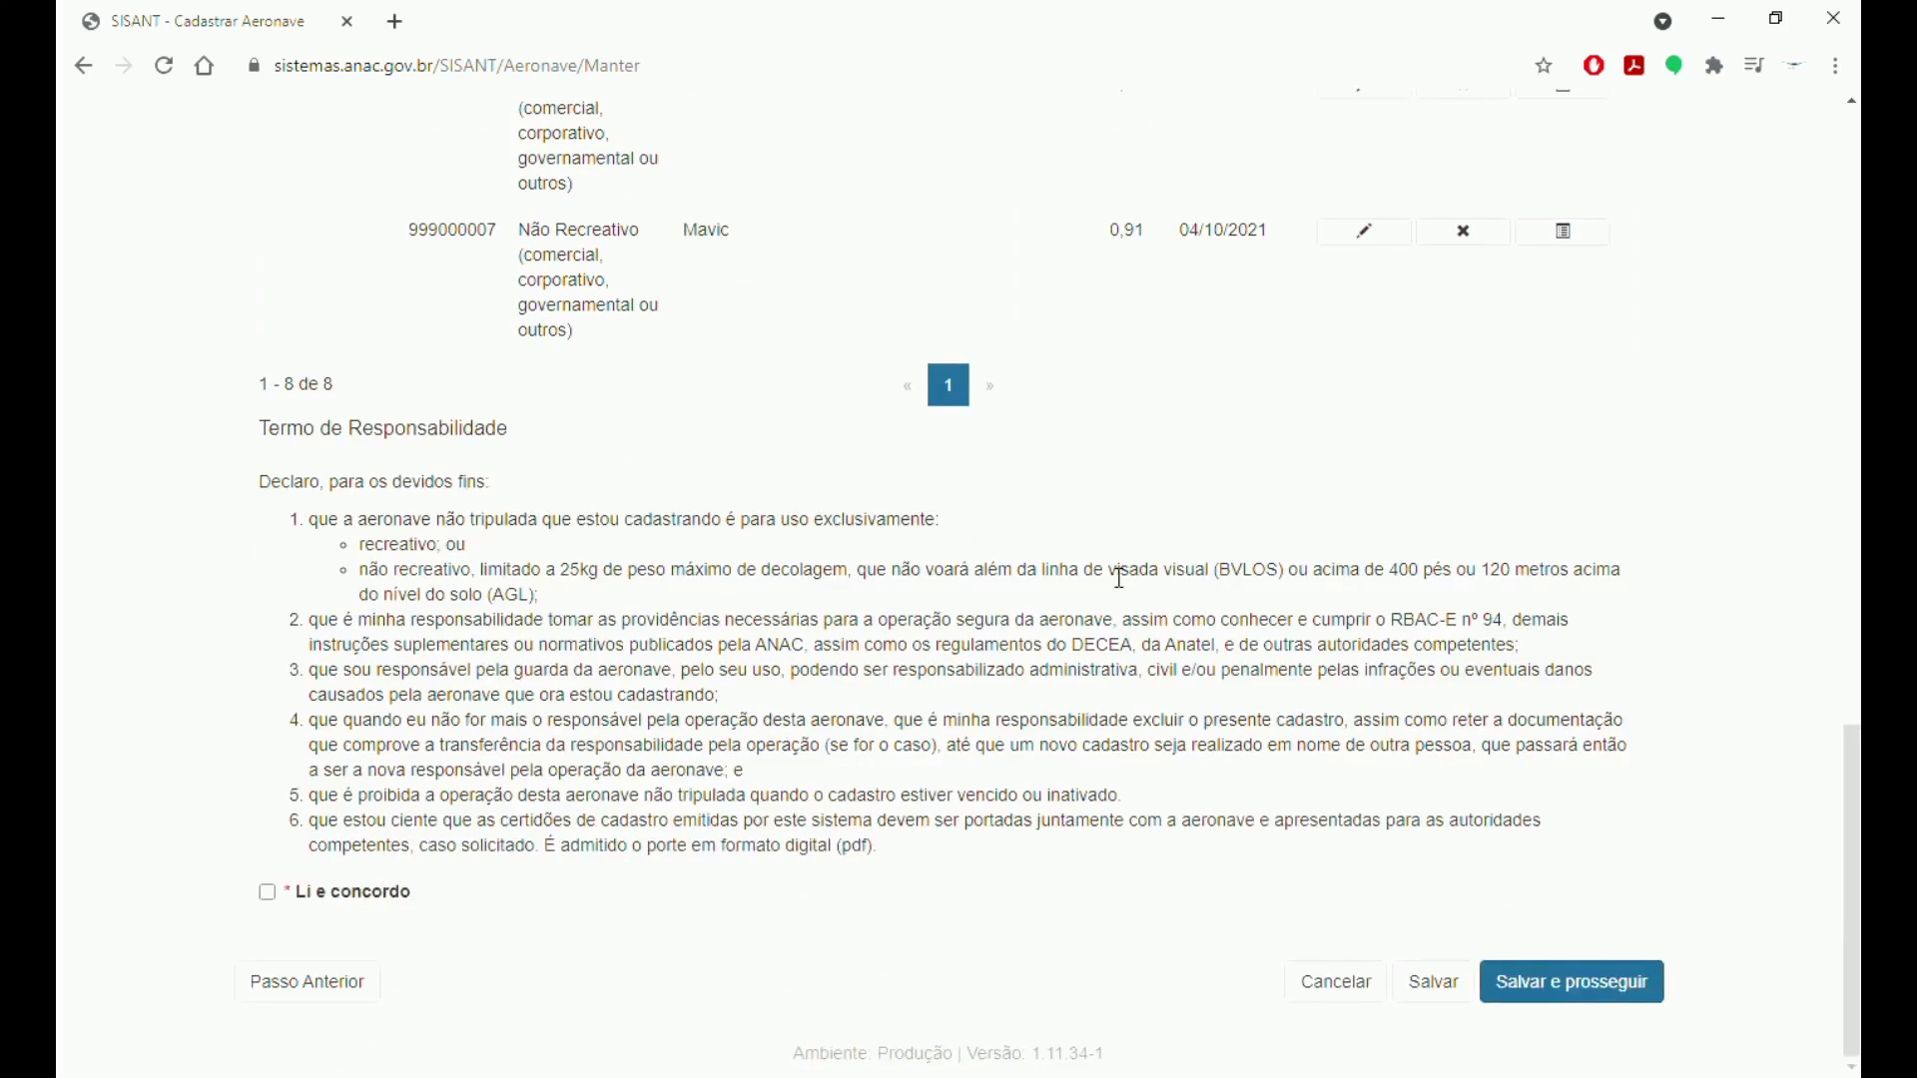
left_click(270, 894)
left_click(1577, 988)
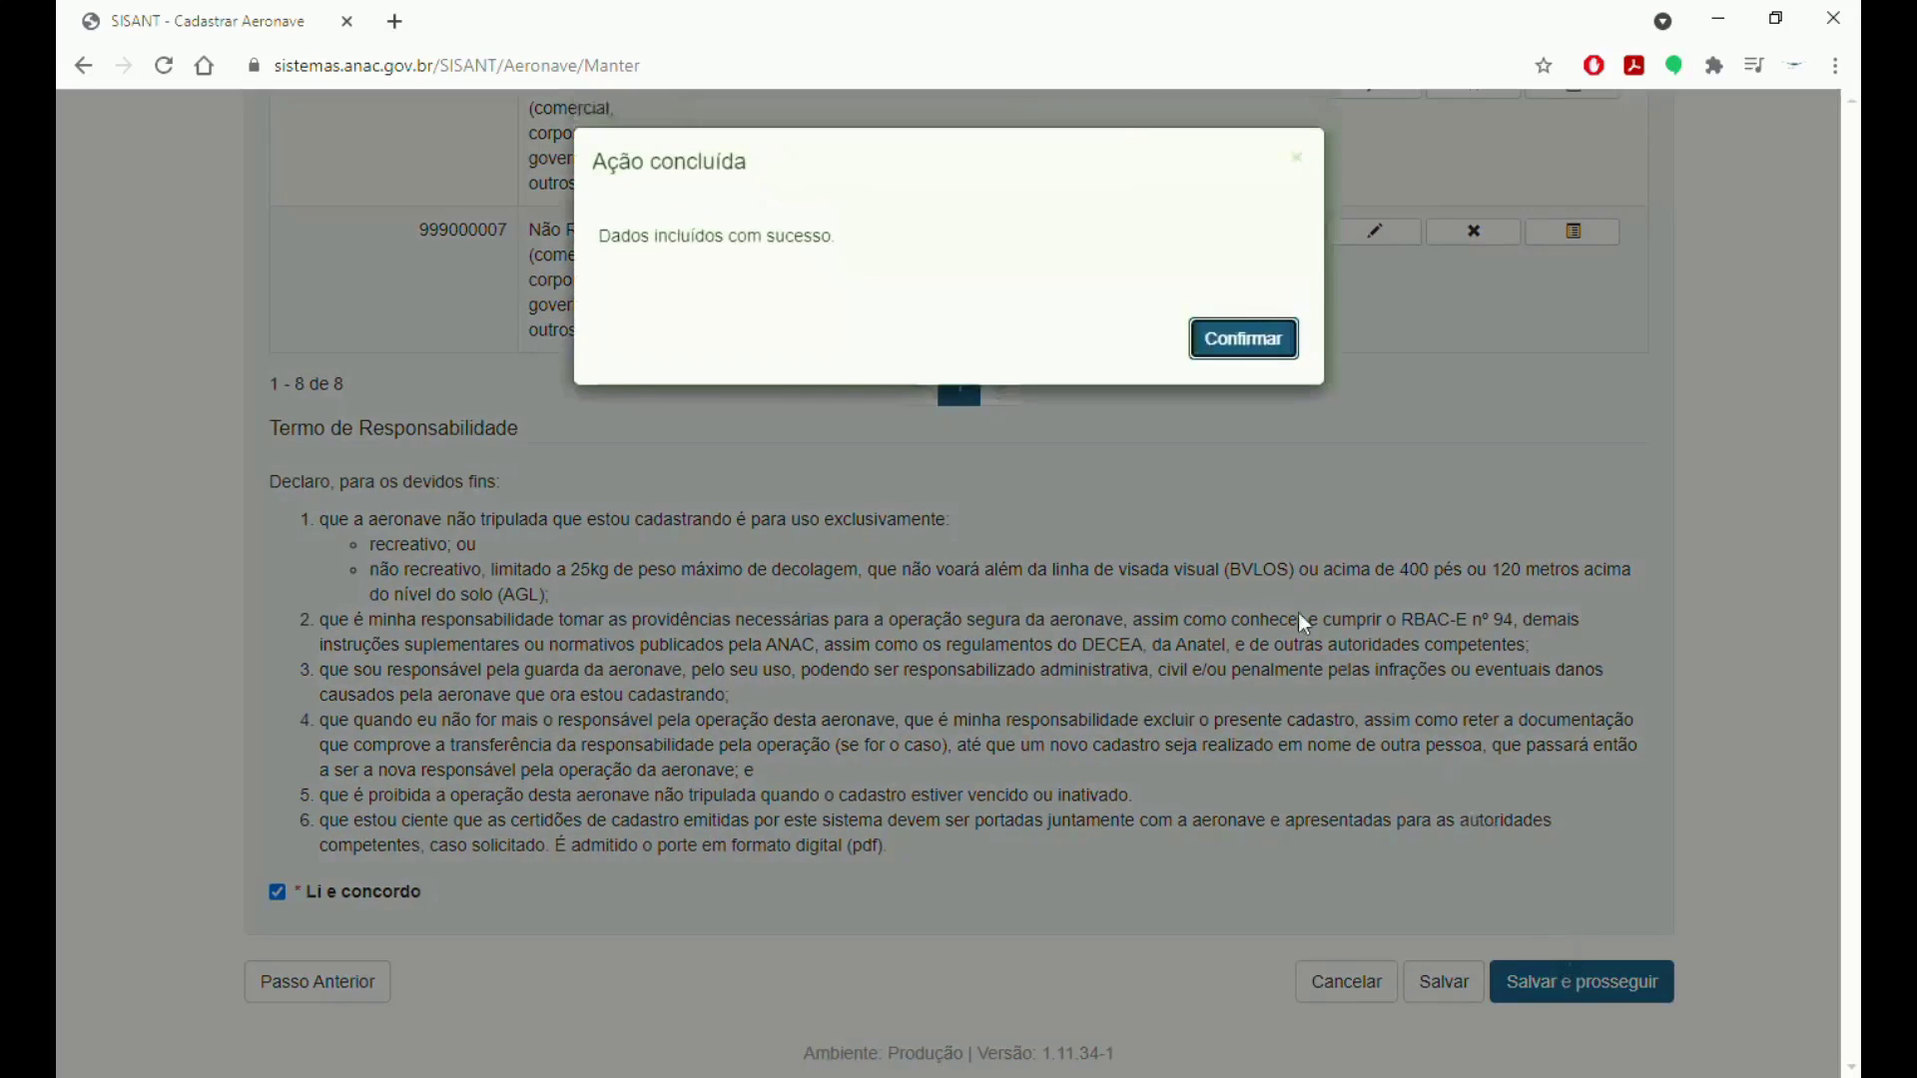
left_click(1255, 347)
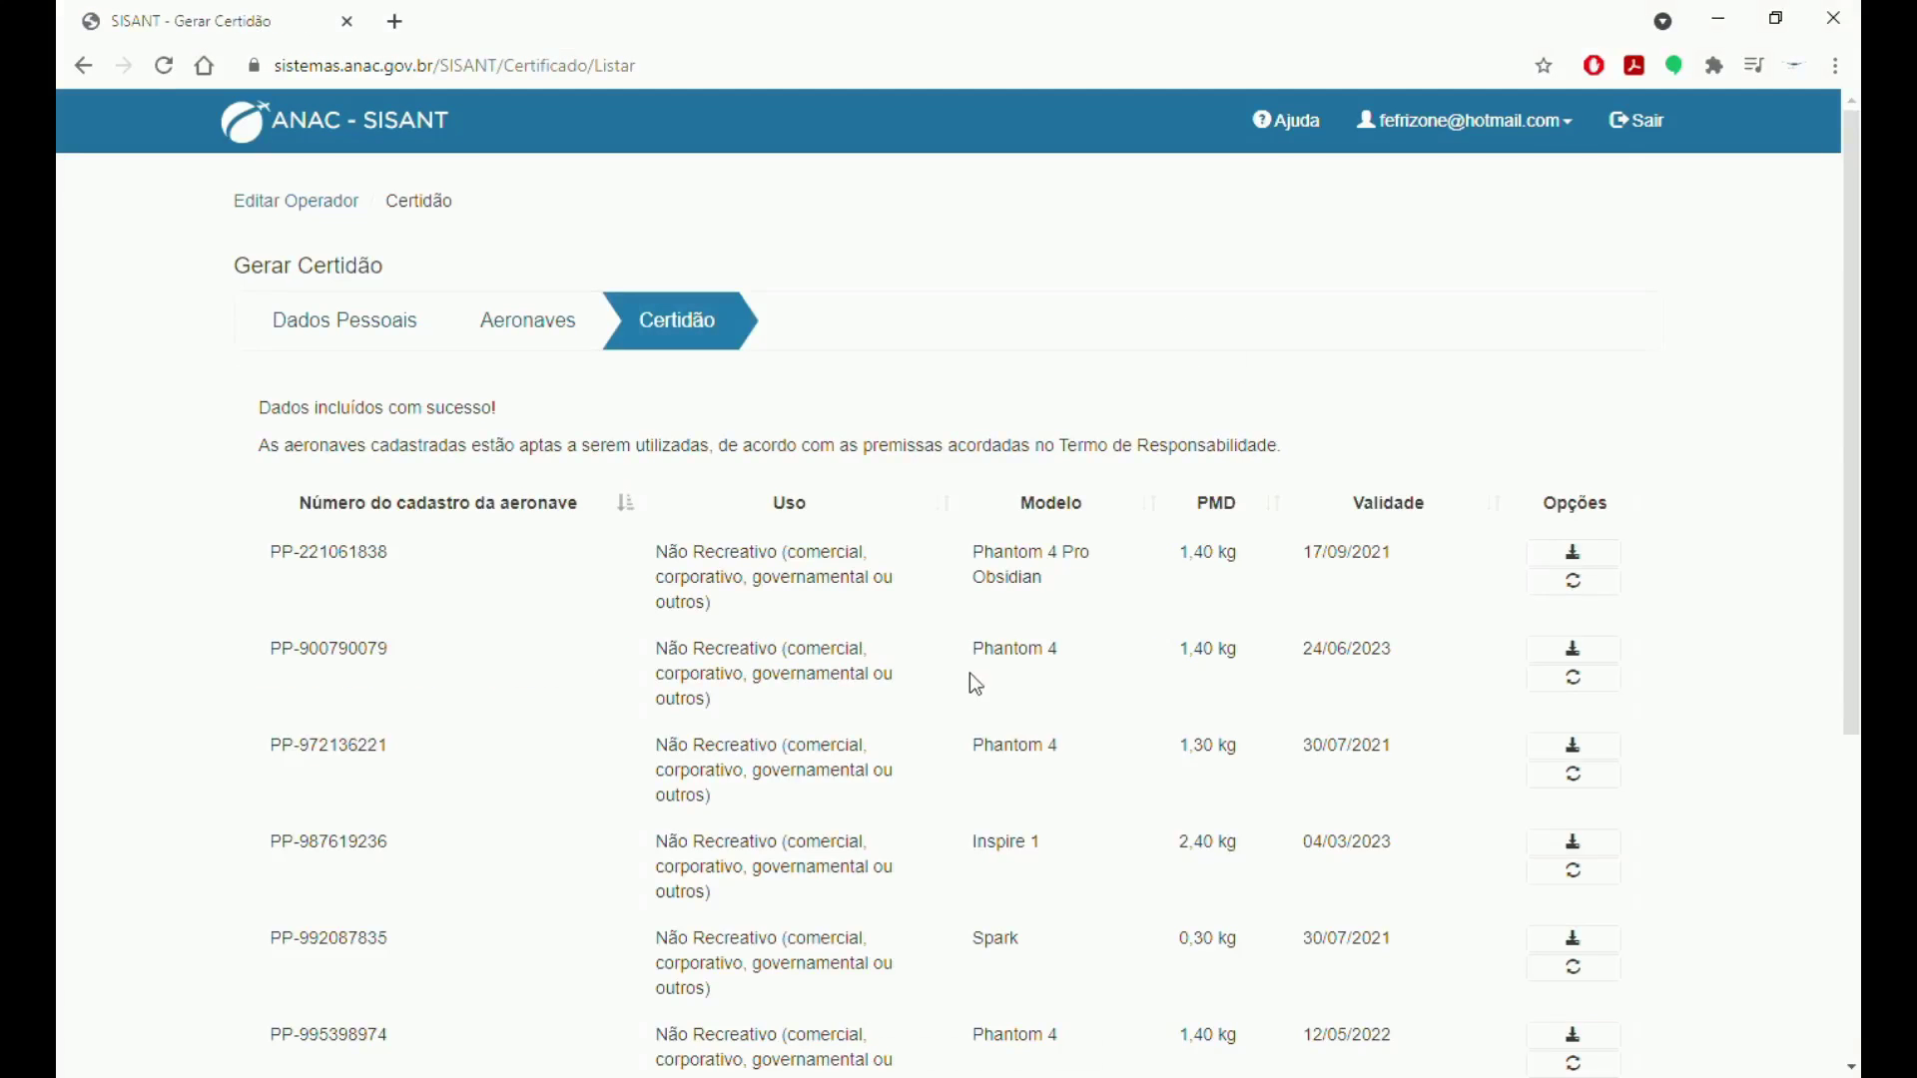
scroll(510, 587, "down", 3)
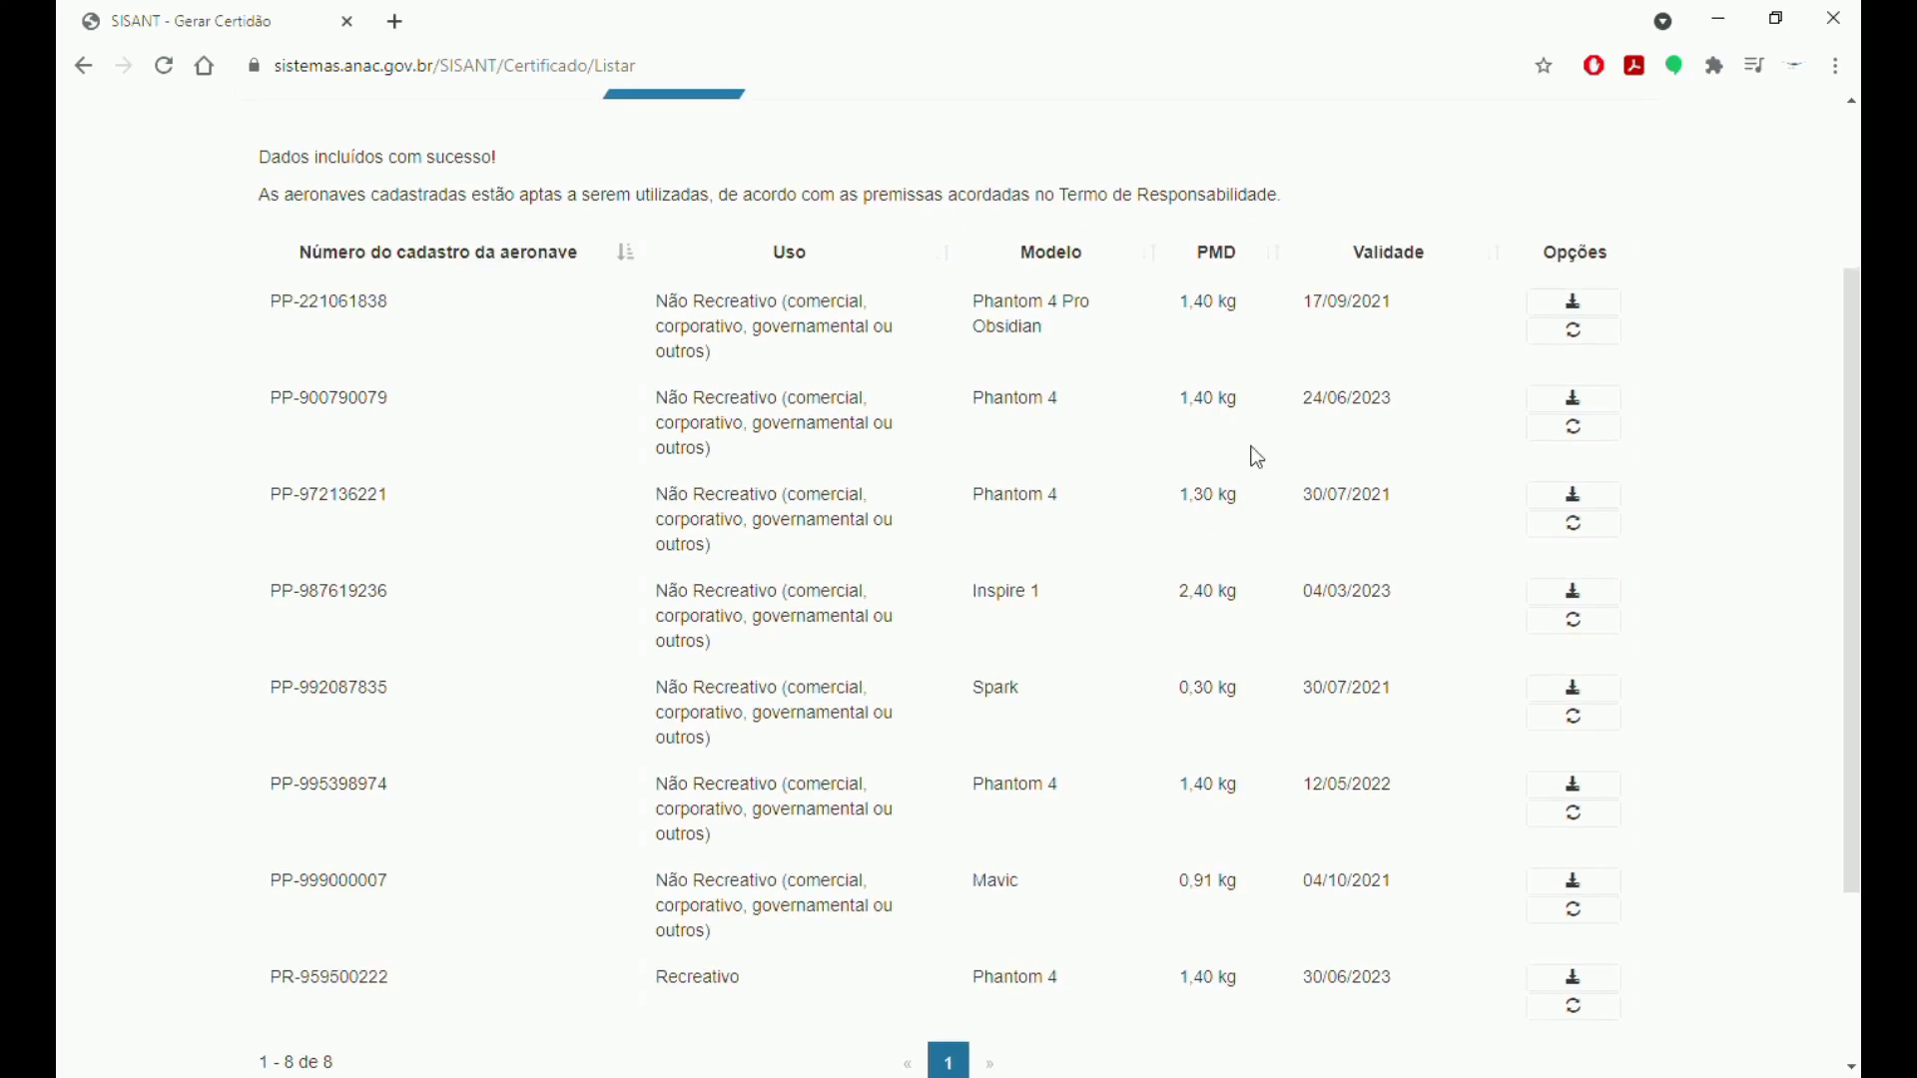
scroll(1216, 604, "down", 1)
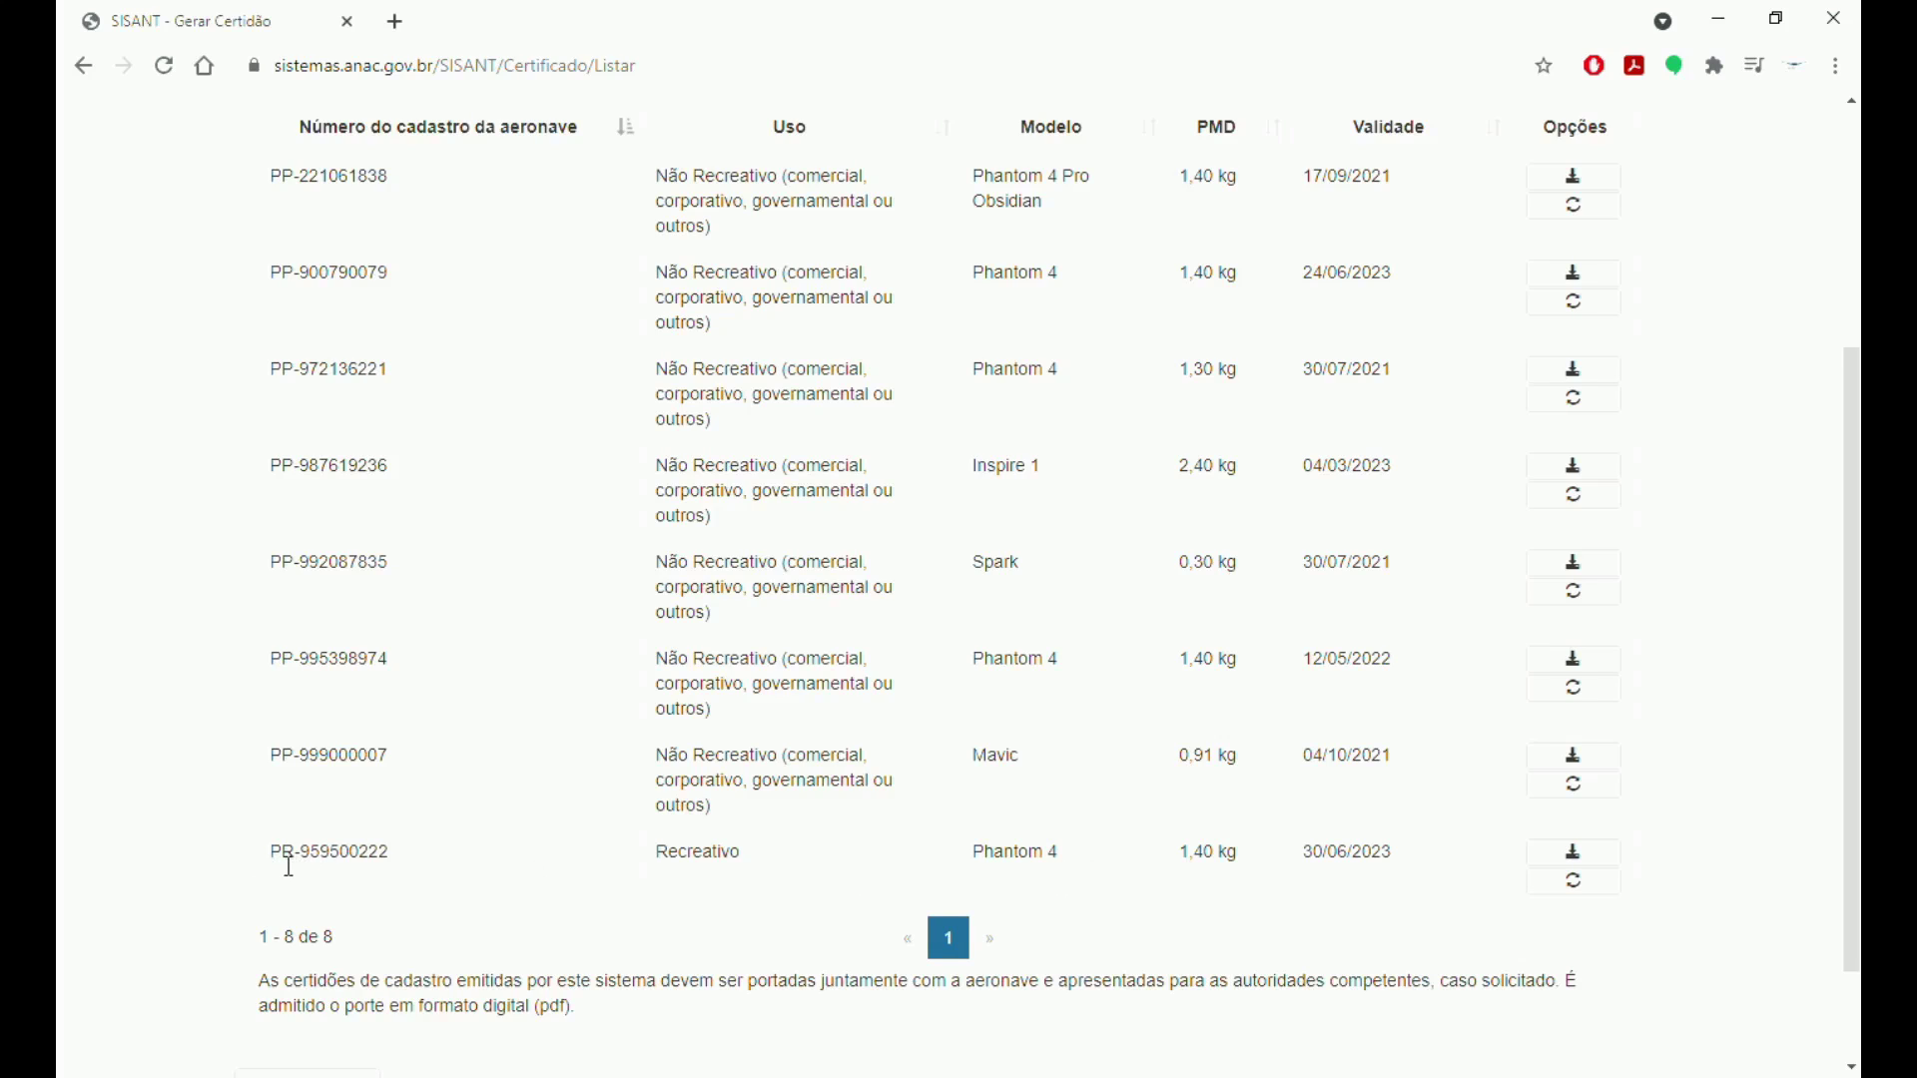
left_click_drag(274, 855, 305, 861)
left_click(298, 860)
left_click_drag(295, 764, 283, 764)
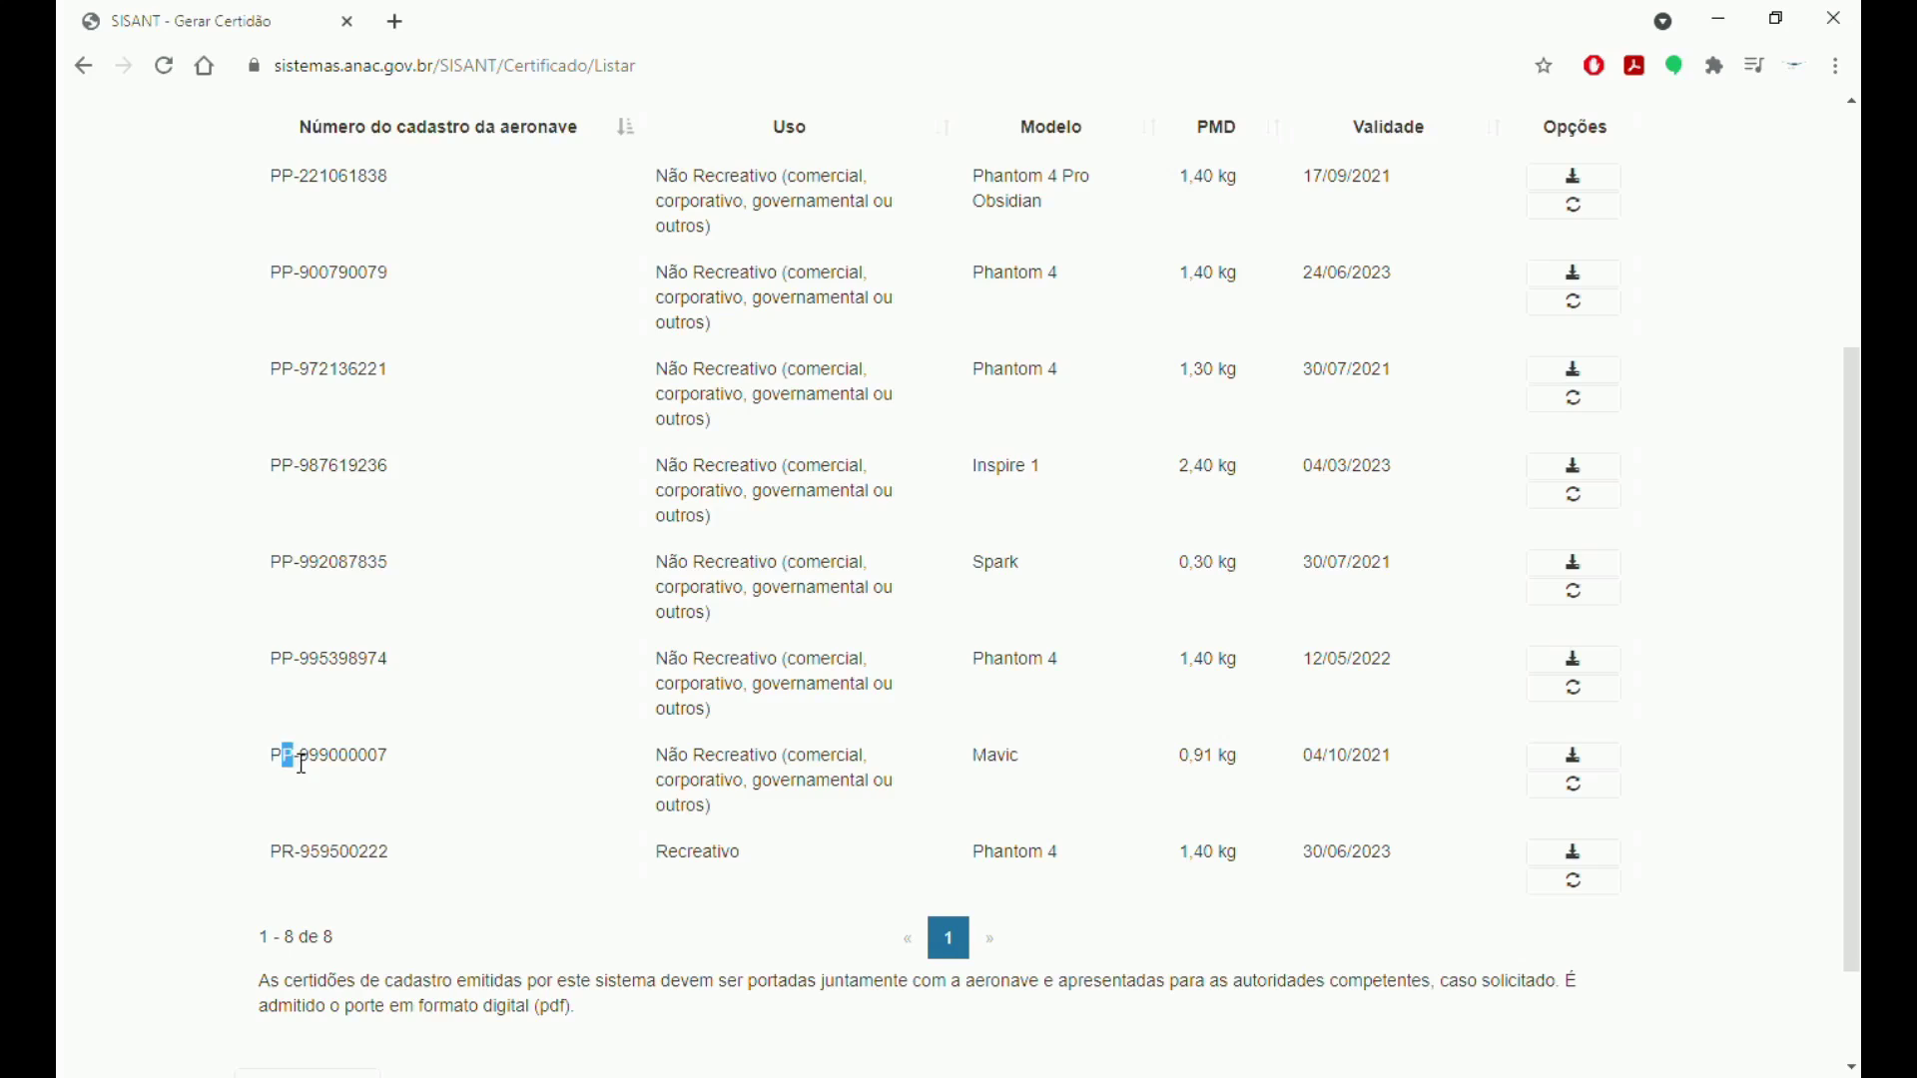
left_click(318, 872)
left_click(1582, 855)
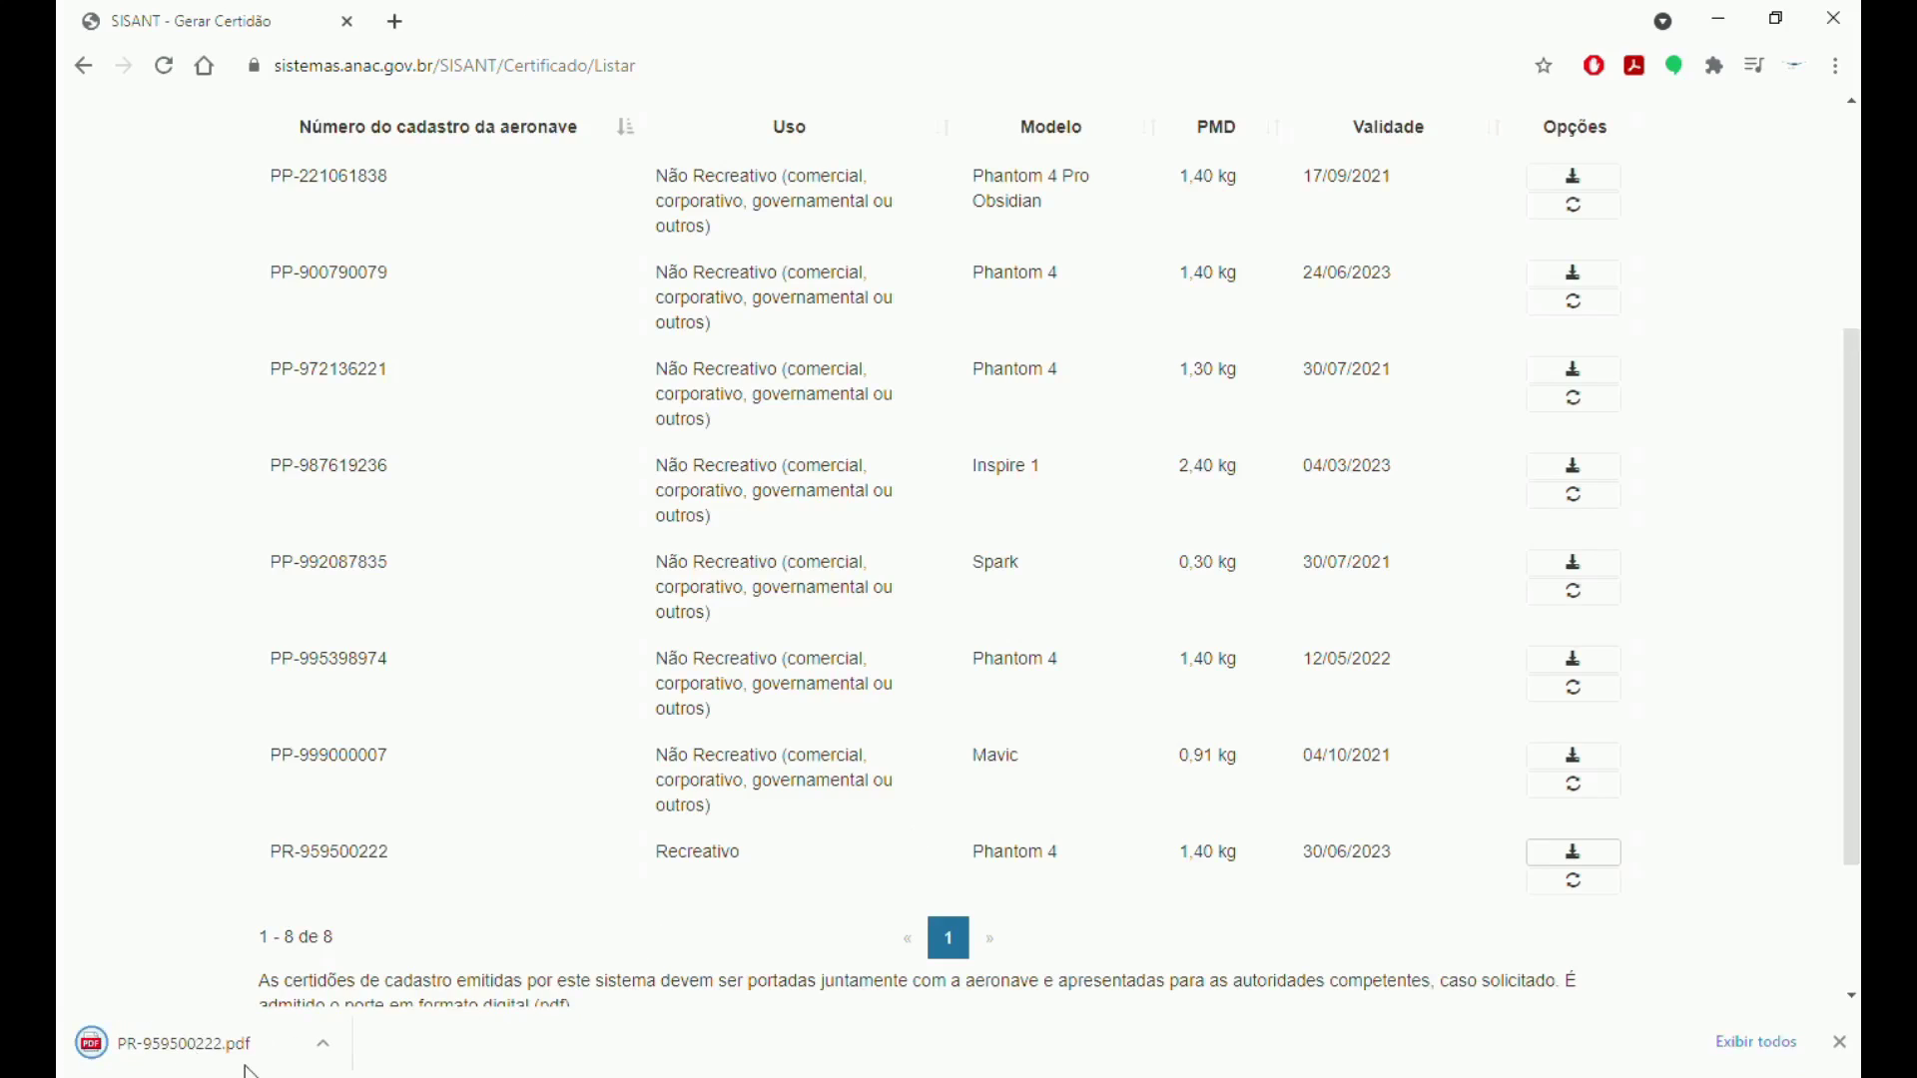
left_click(248, 1051)
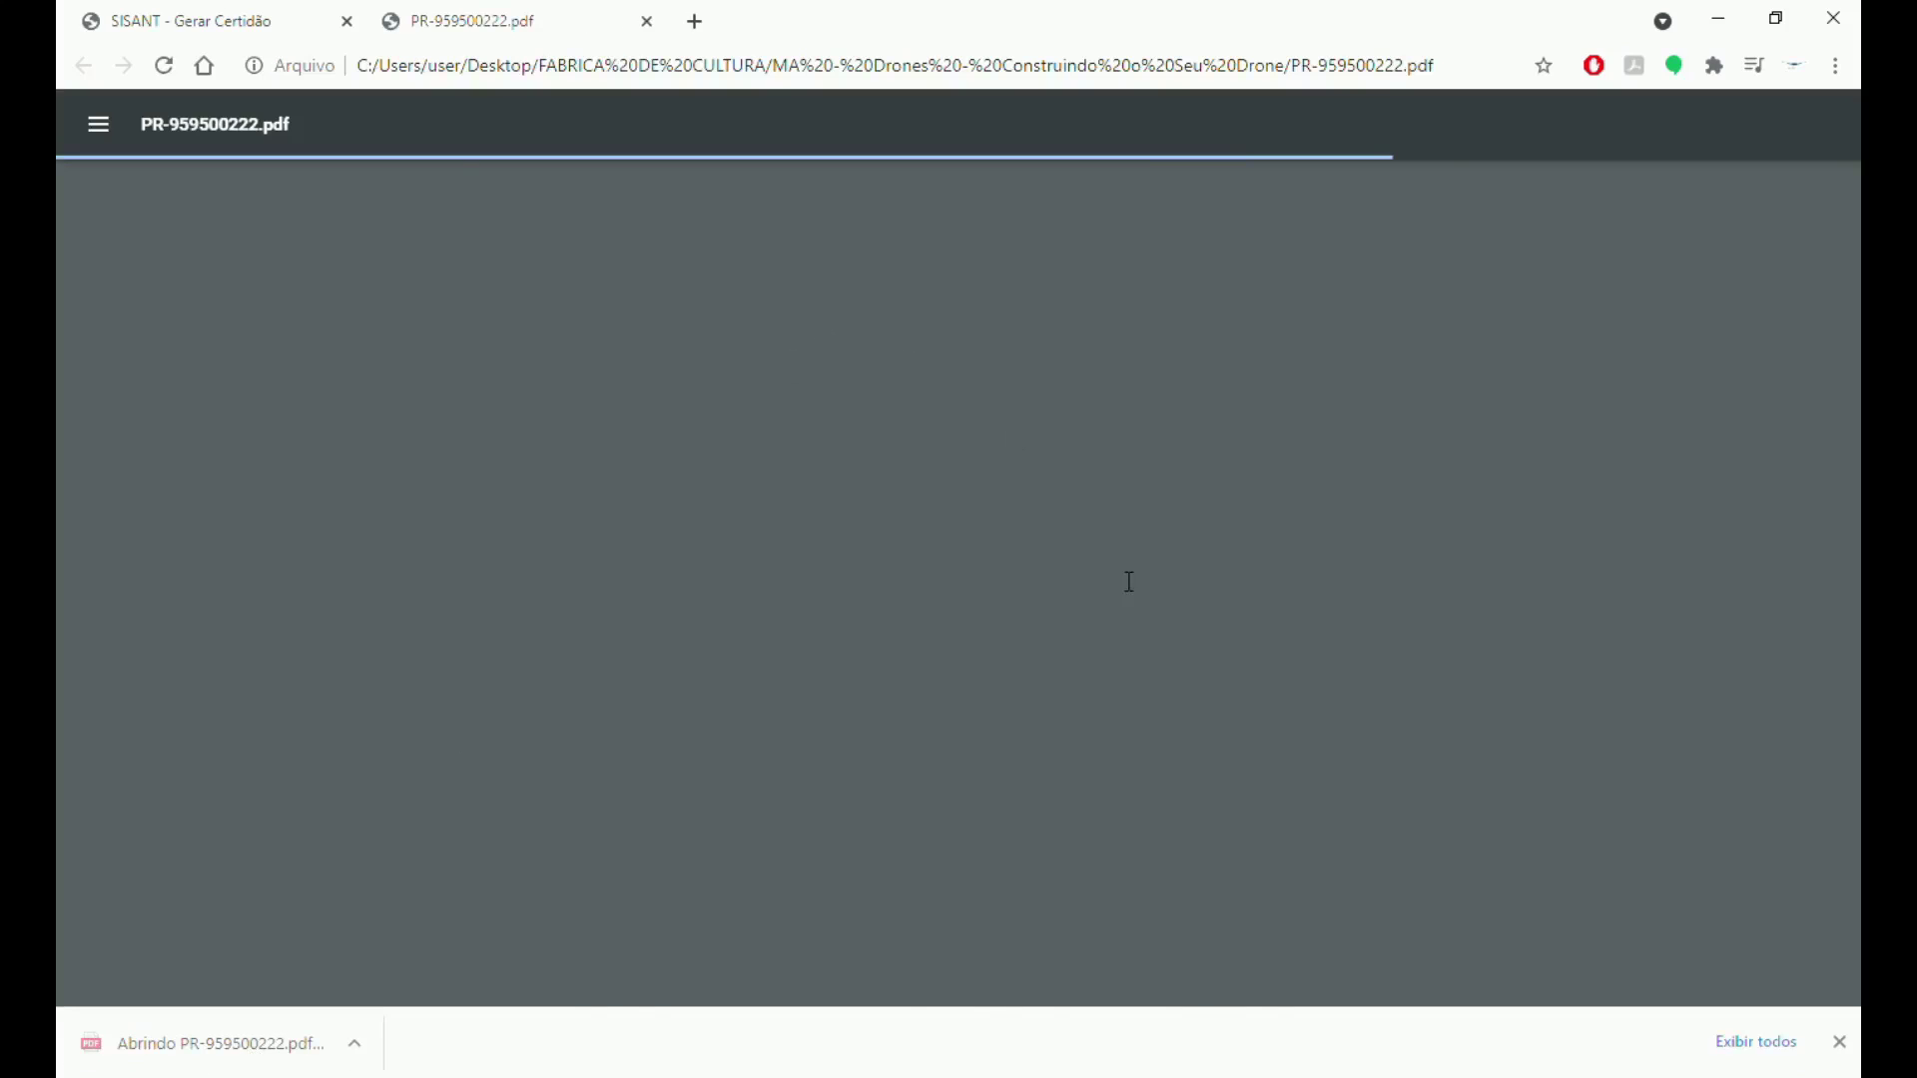
scroll(713, 300, "down", 2)
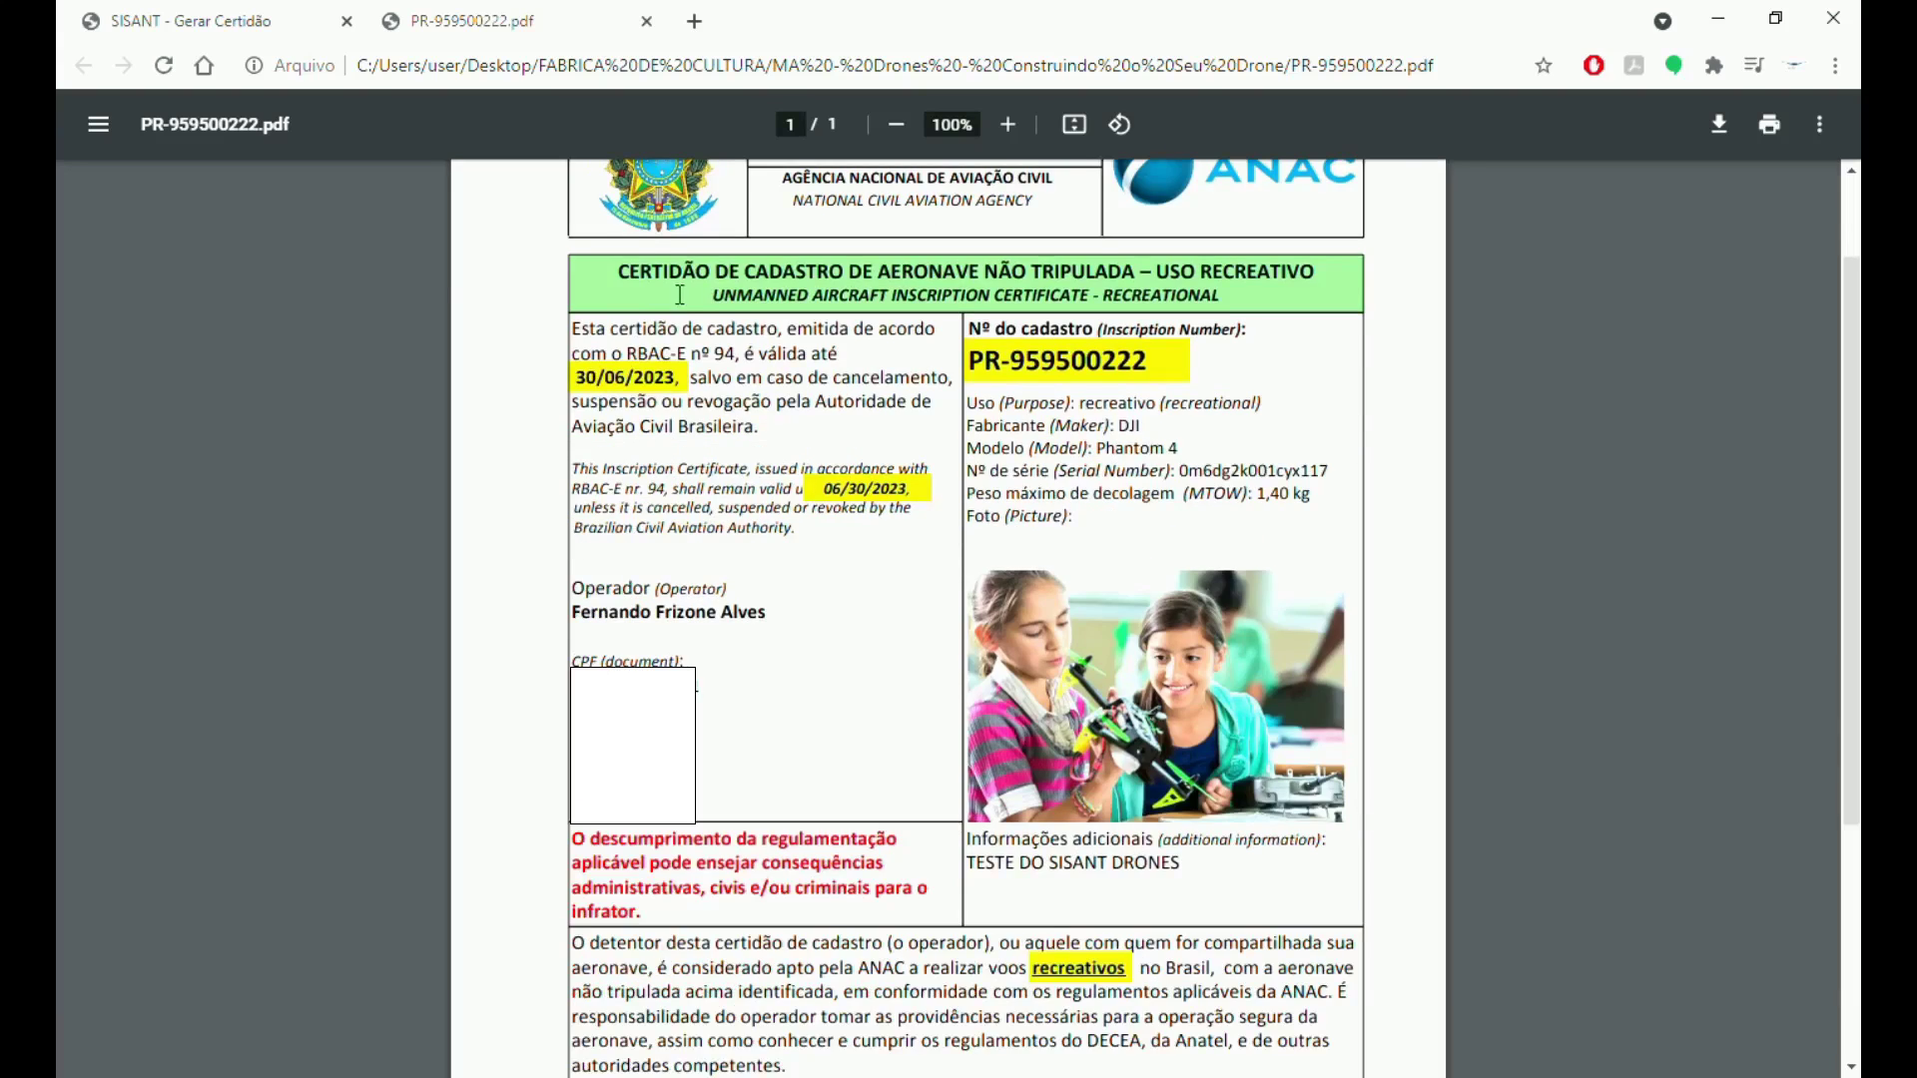
scroll(759, 400, "up", 2)
scroll(878, 550, "down", 2)
scroll(916, 602, "up", 2)
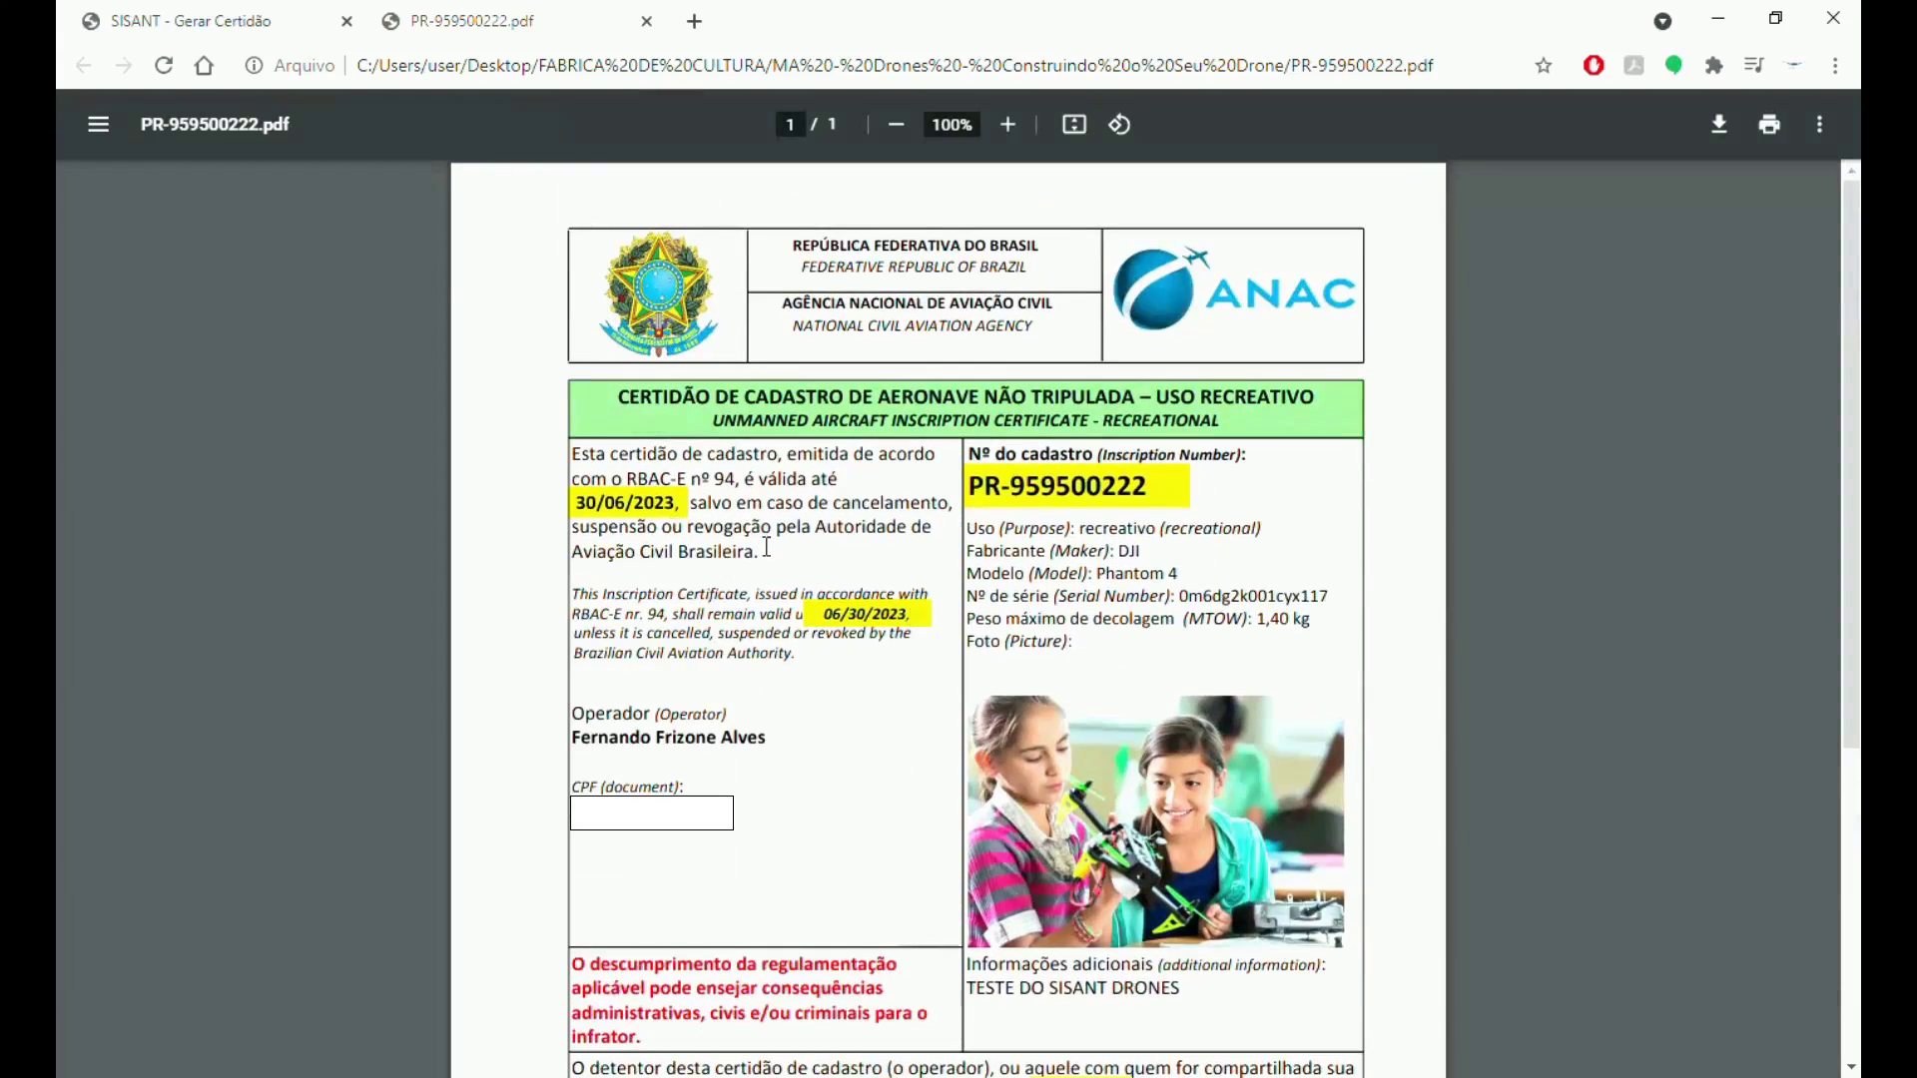
left_click_drag(817, 401, 1170, 408)
left_click(1167, 409)
left_click_drag(970, 495, 1156, 494)
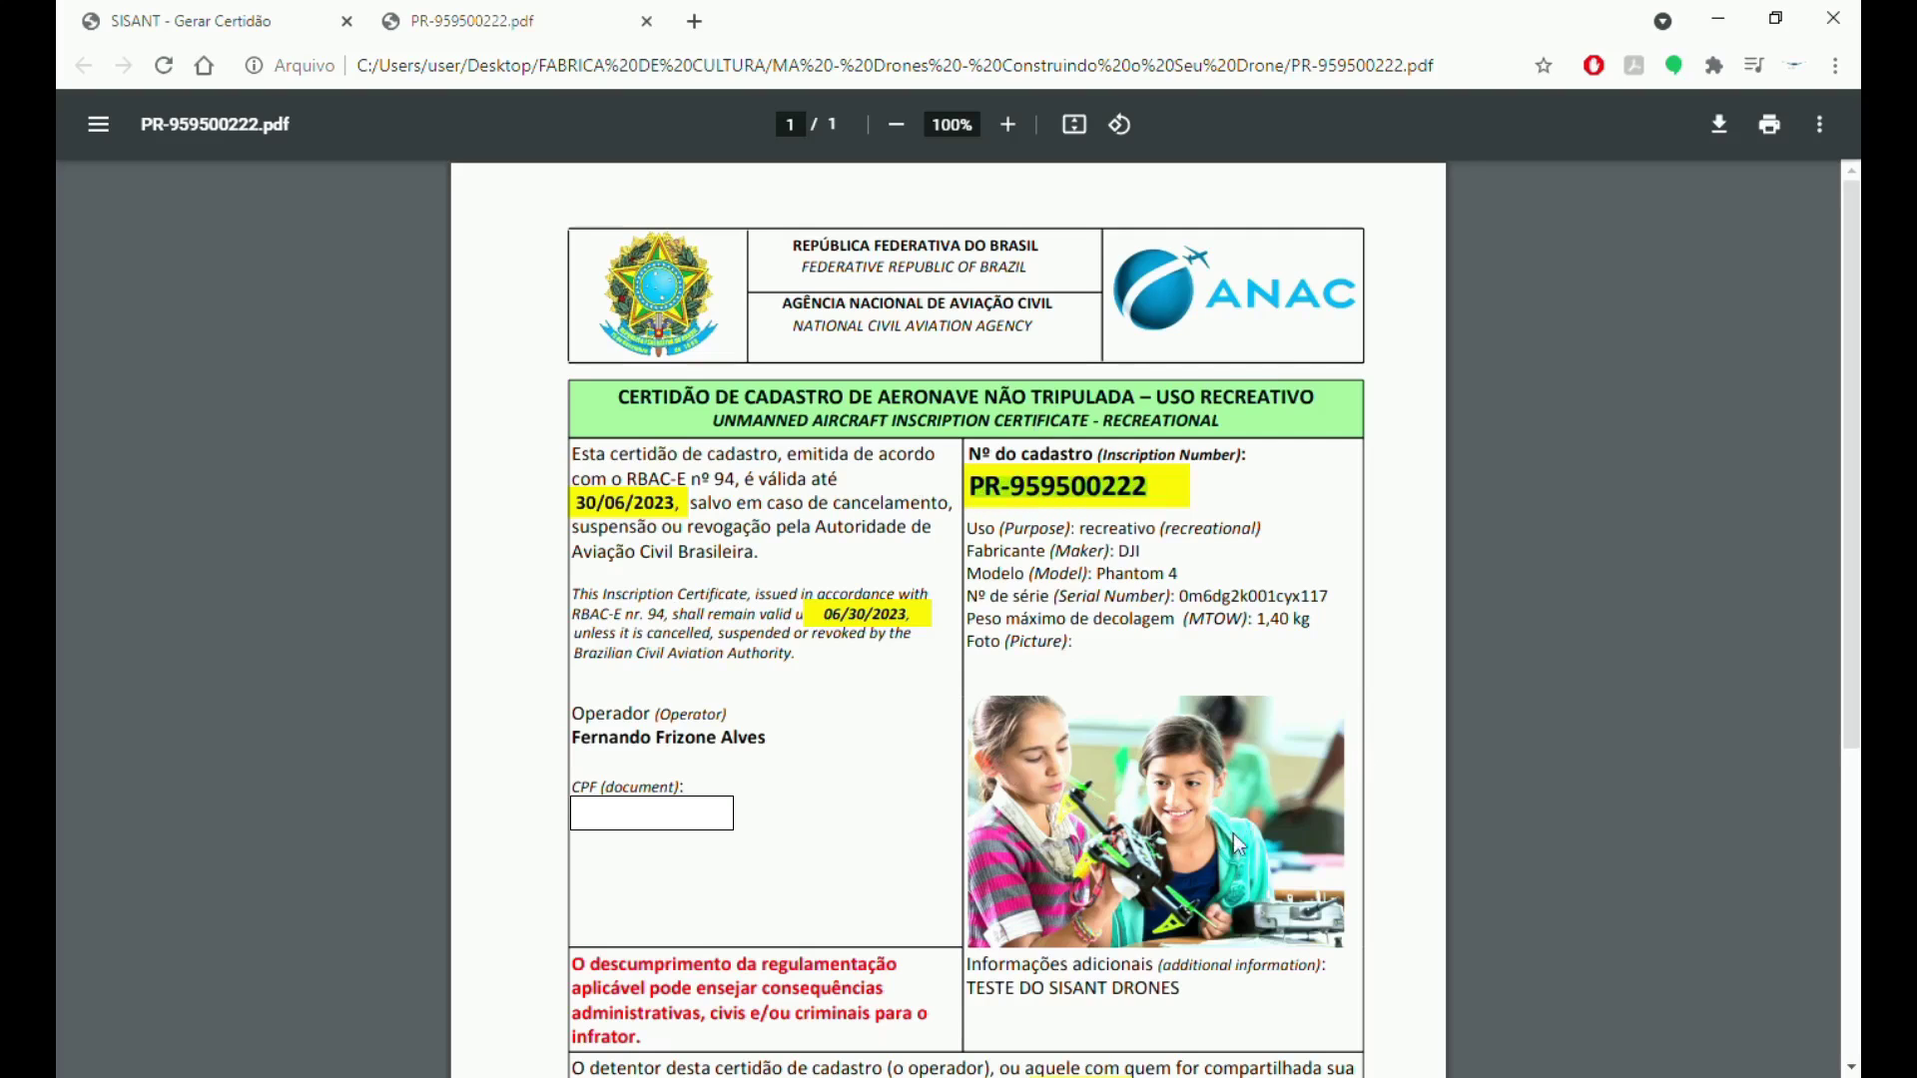
scroll(1238, 844, "down", 3)
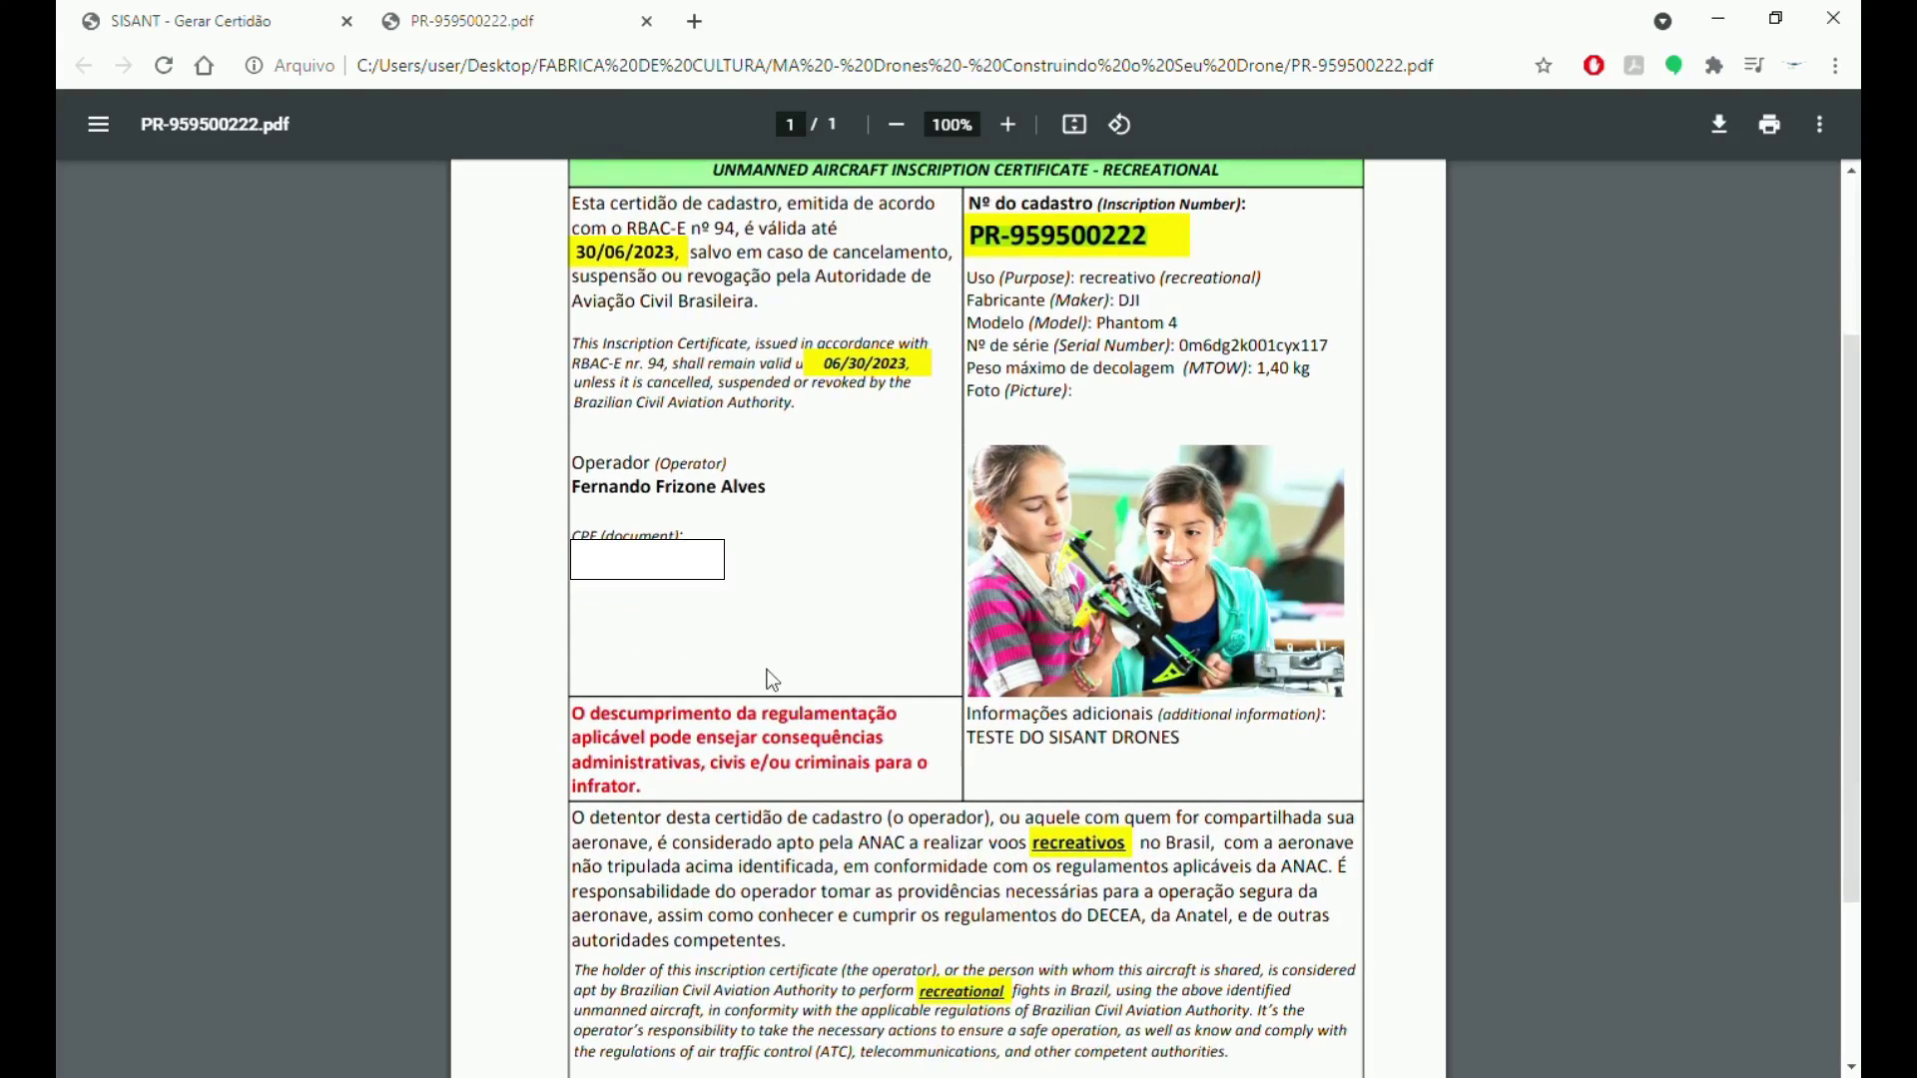
scroll(771, 685, "down", 3)
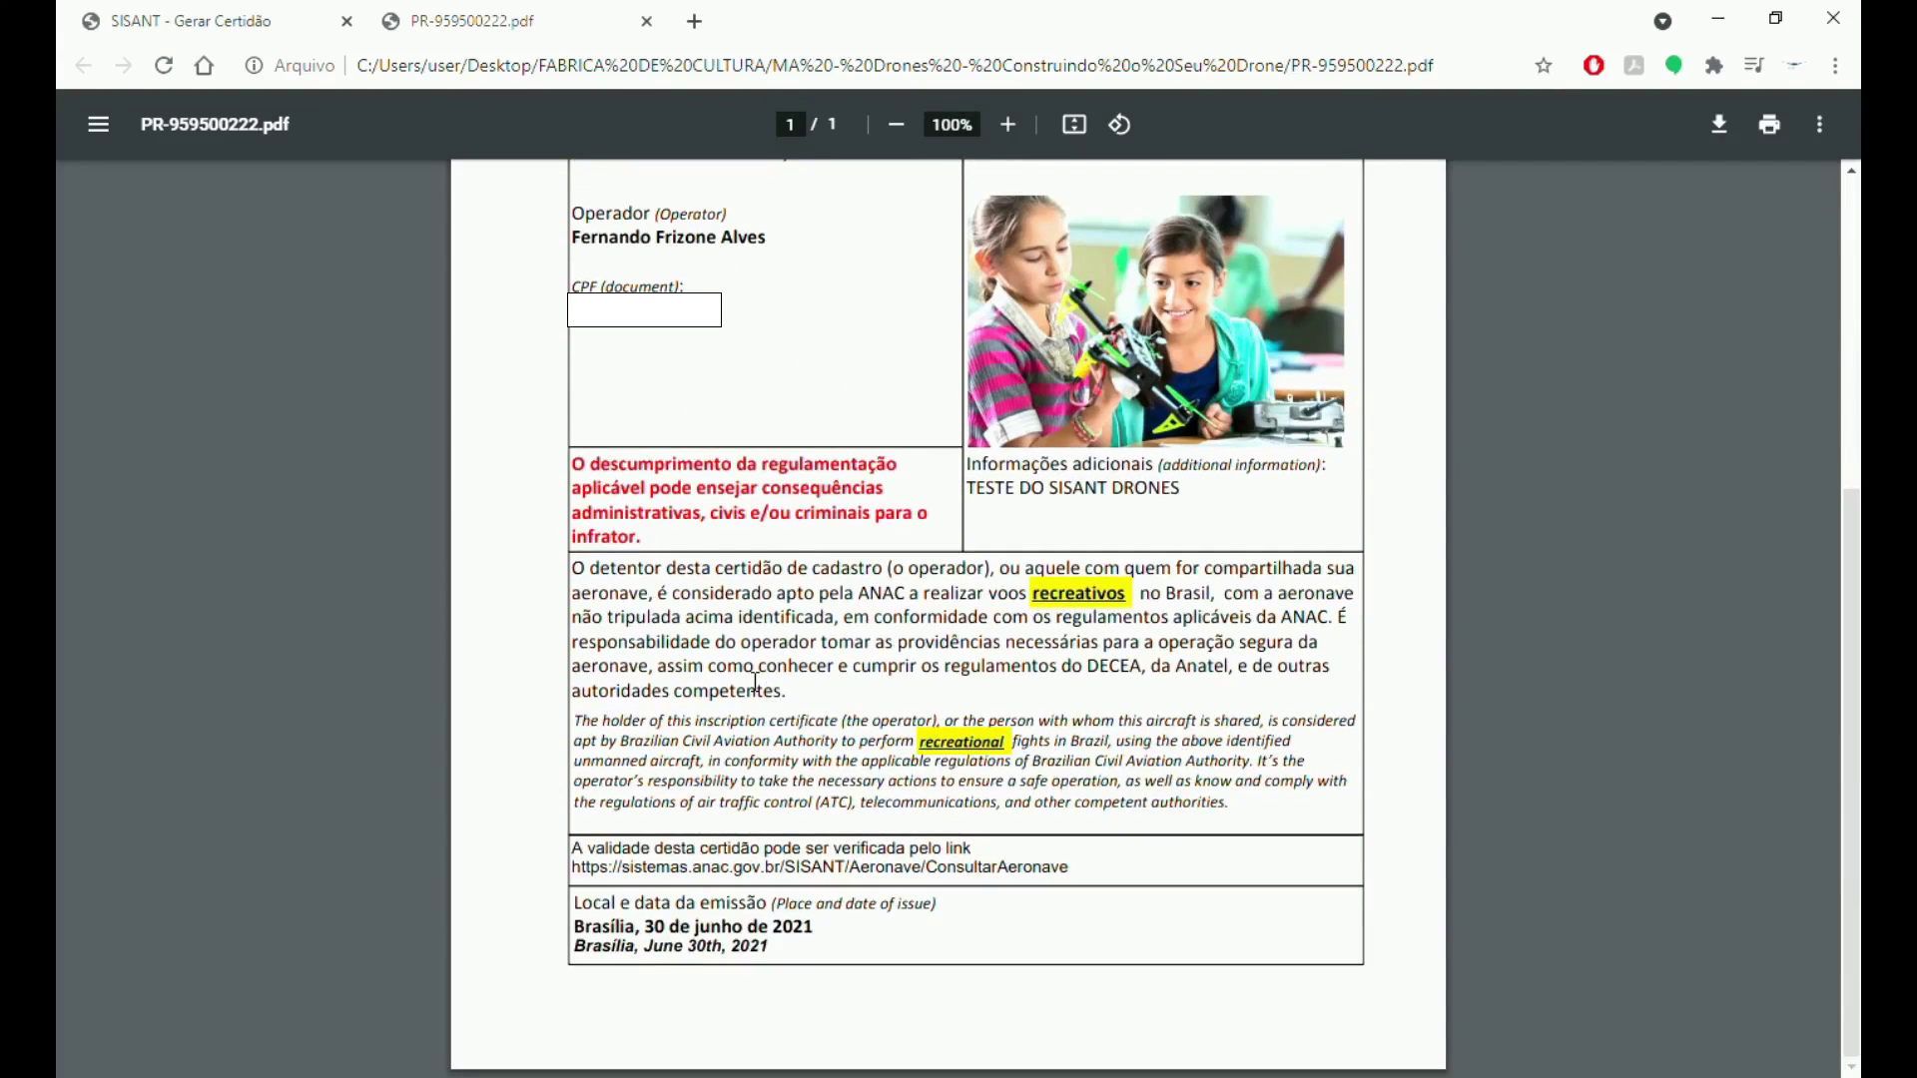
scroll(932, 613, "up", 6)
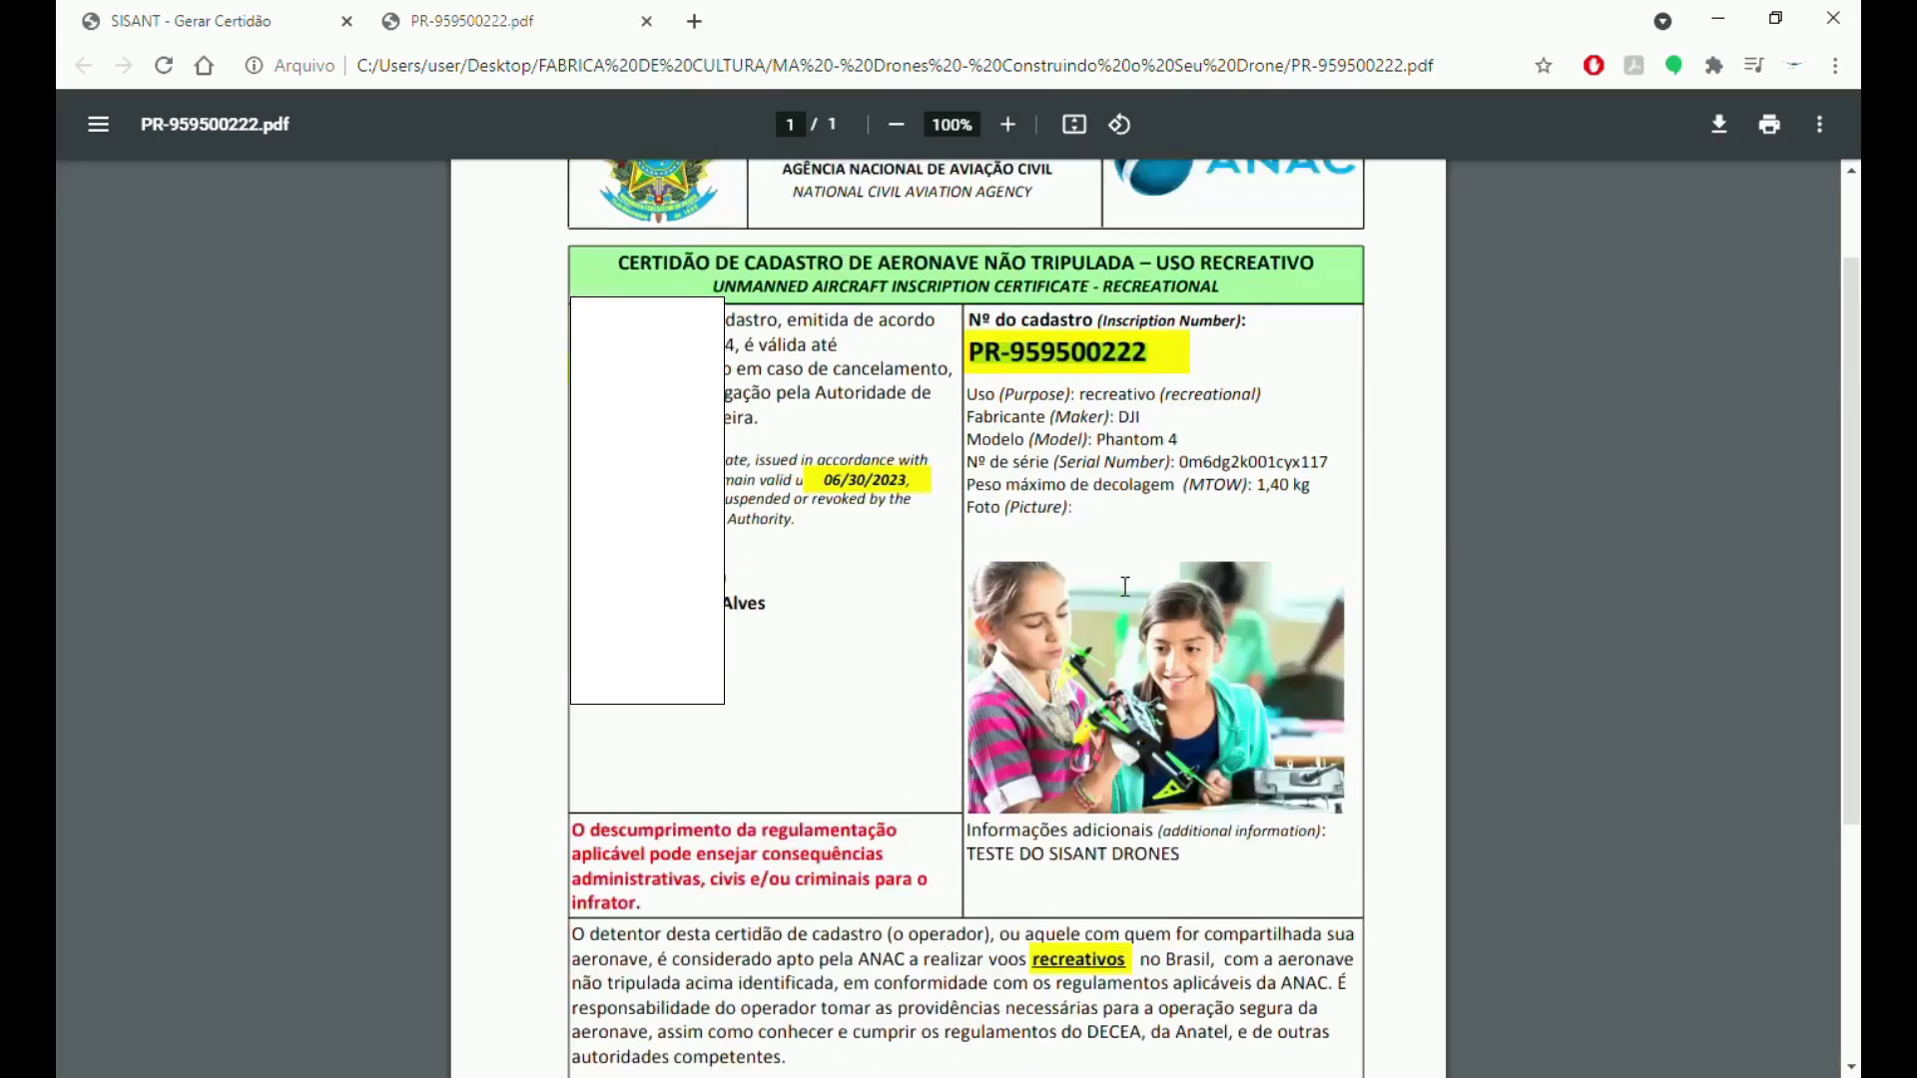